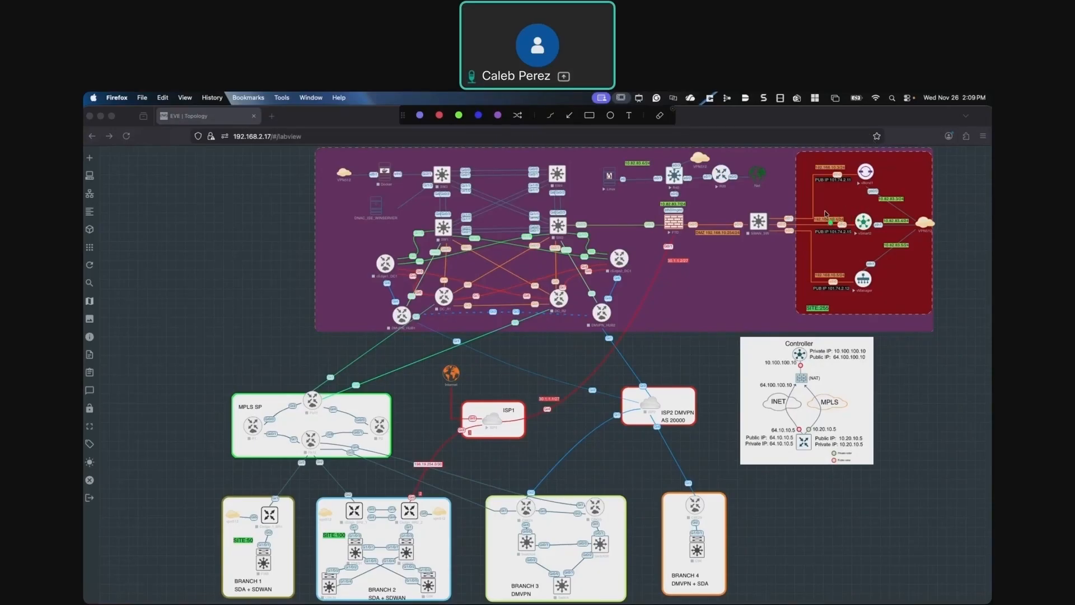
mouse_move(825, 160)
left_mouse_down()
mouse_move(809, 171)
mouse_move(837, 175)
mouse_move(811, 223)
mouse_move(832, 208)
left_mouse_up()
mouse_move(834, 264)
left_mouse_down()
mouse_move(808, 282)
mouse_move(850, 279)
mouse_move(837, 264)
left_mouse_up()
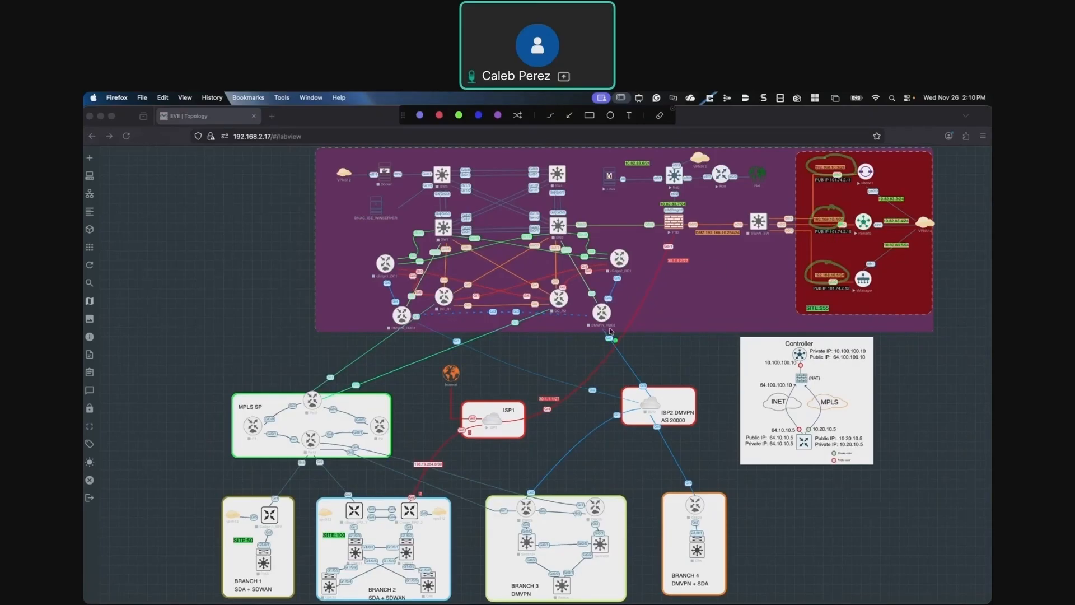
mouse_move(428, 494)
left_mouse_down()
mouse_move(398, 515)
mouse_move(416, 494)
left_mouse_up()
left_click_drag(811, 187, 860, 185)
mouse_move(829, 207)
left_mouse_down()
mouse_move(807, 221)
mouse_move(842, 223)
mouse_move(841, 211)
left_mouse_up()
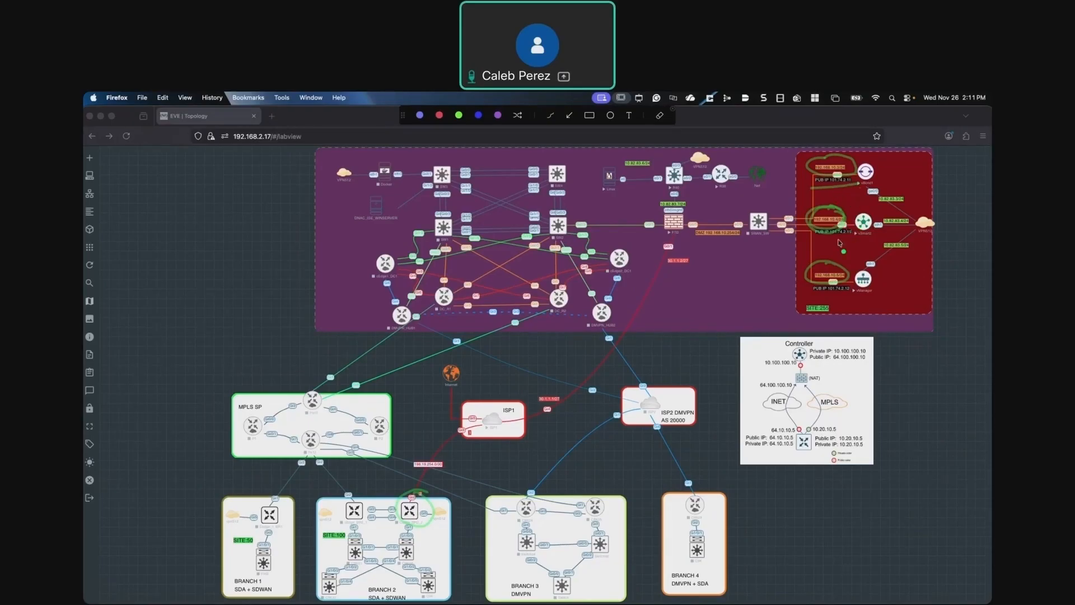
mouse_move(855, 216)
left_mouse_down()
mouse_move(694, 238)
mouse_move(689, 220)
left_mouse_up()
mouse_move(834, 281)
left_mouse_down()
mouse_move(857, 272)
mouse_move(715, 262)
mouse_move(684, 222)
left_mouse_up()
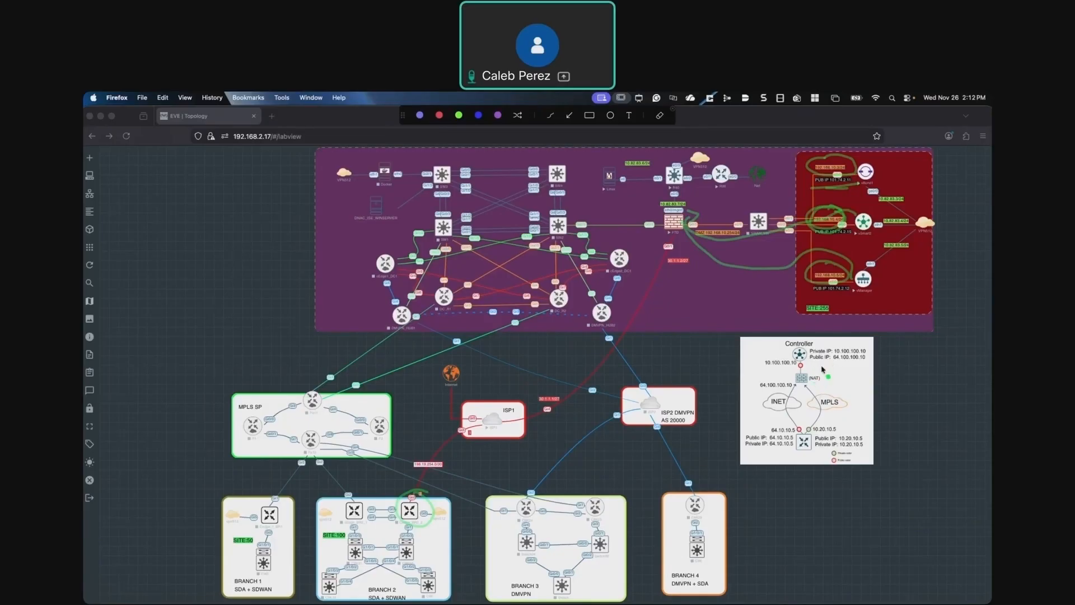
mouse_move(773, 427)
left_mouse_down()
mouse_move(751, 448)
mouse_move(795, 438)
mouse_move(769, 421)
left_mouse_up()
key("Escape")
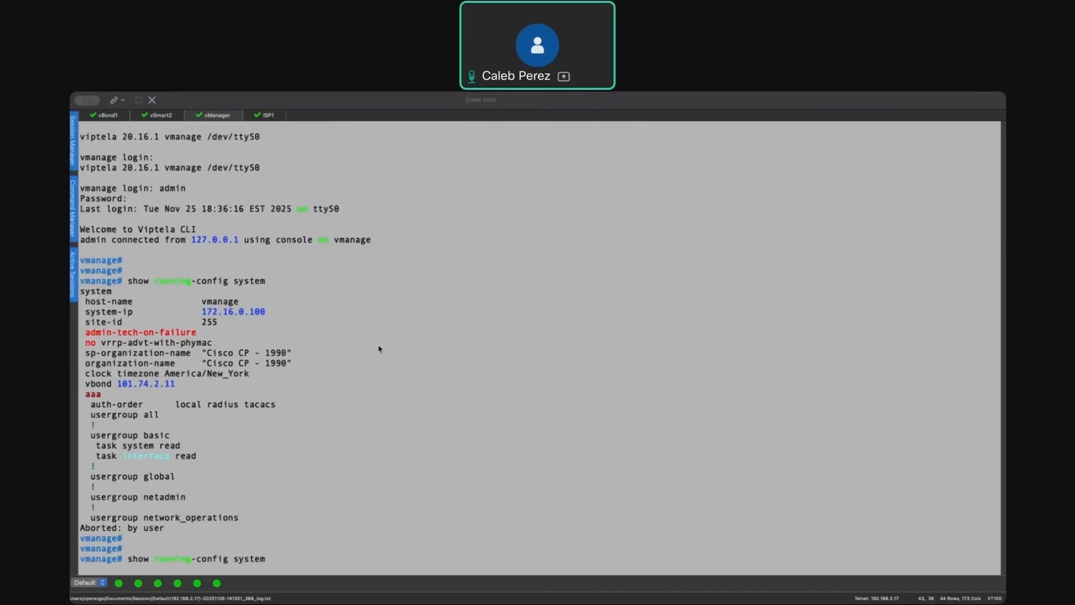
- Examine the vBond's running system configuration, recalling the last command and highlighting its vbond address line
left_click(116, 118)
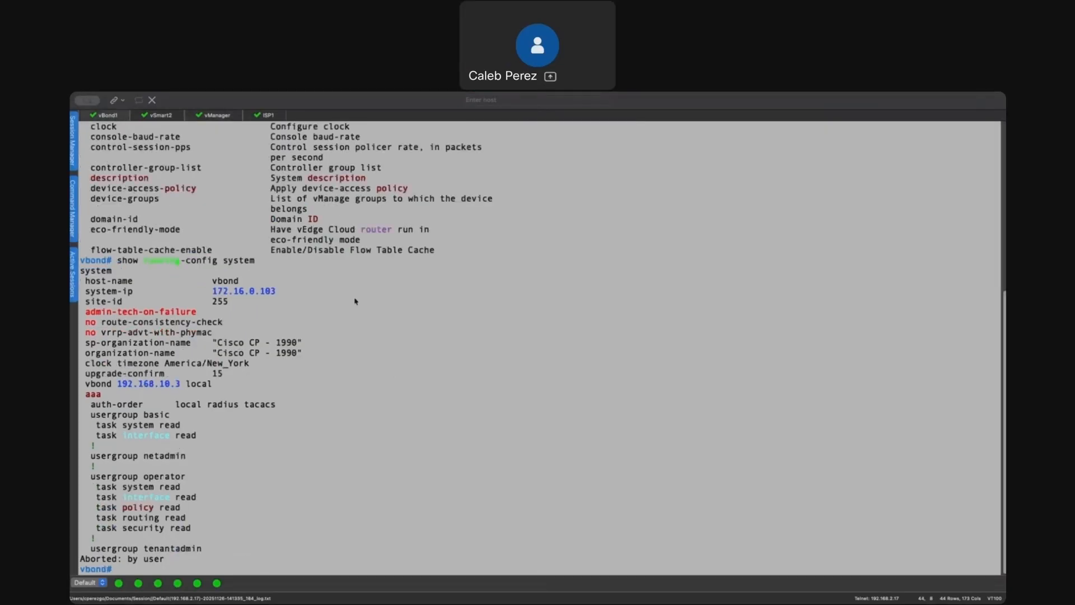
key("Up")
left_click_drag(118, 386, 213, 386)
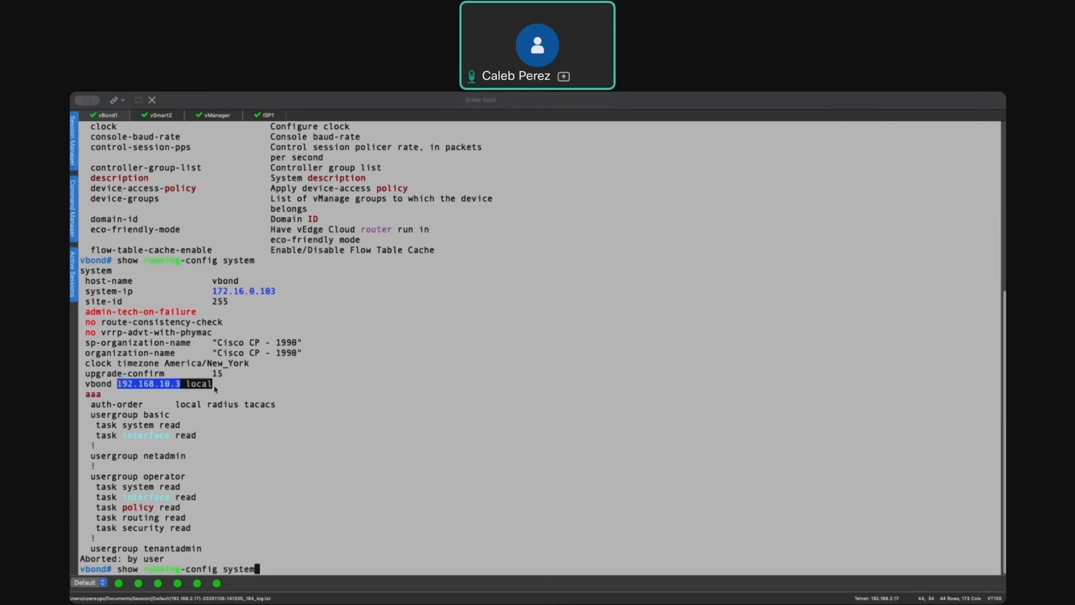
left_click(232, 390)
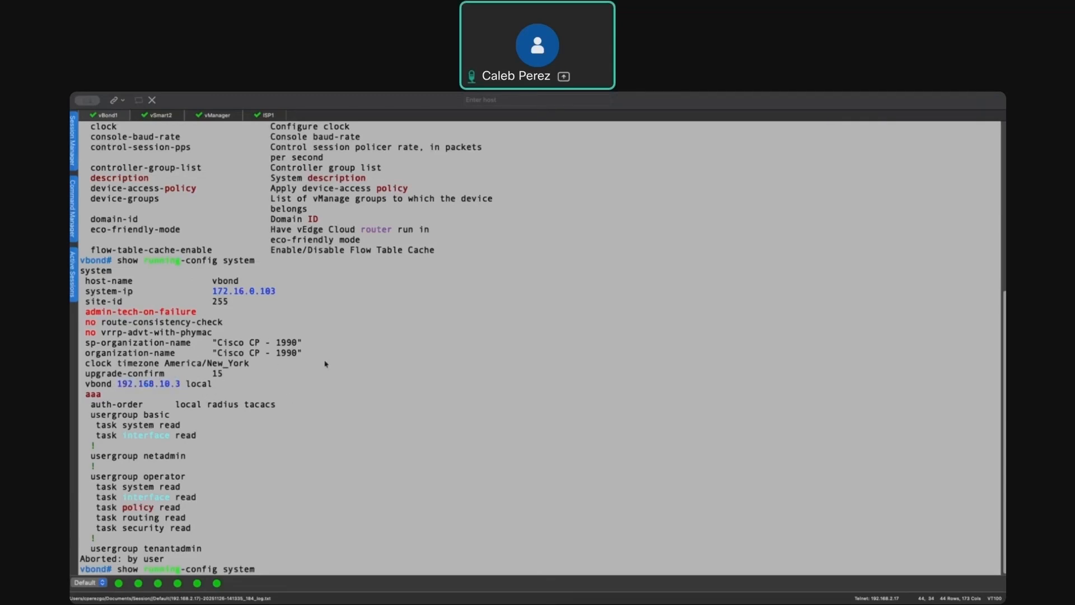
- Compare the vbond address configured in the vSmart's and vManage's running system configuration
left_click(161, 116)
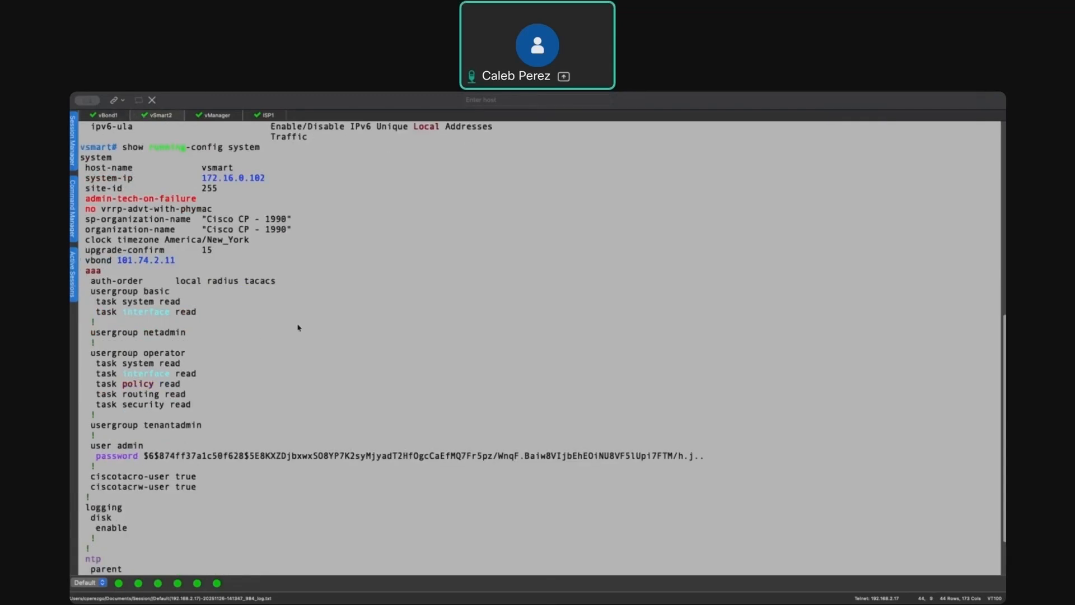
left_click(222, 118)
left_click(168, 117)
left_click_drag(86, 261, 176, 261)
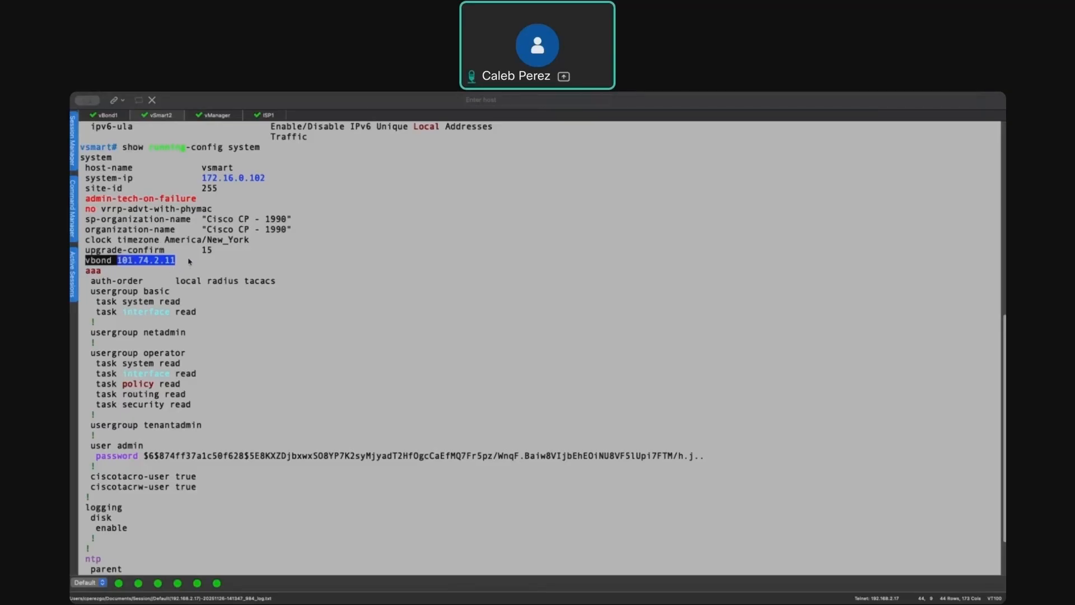
left_click(216, 115)
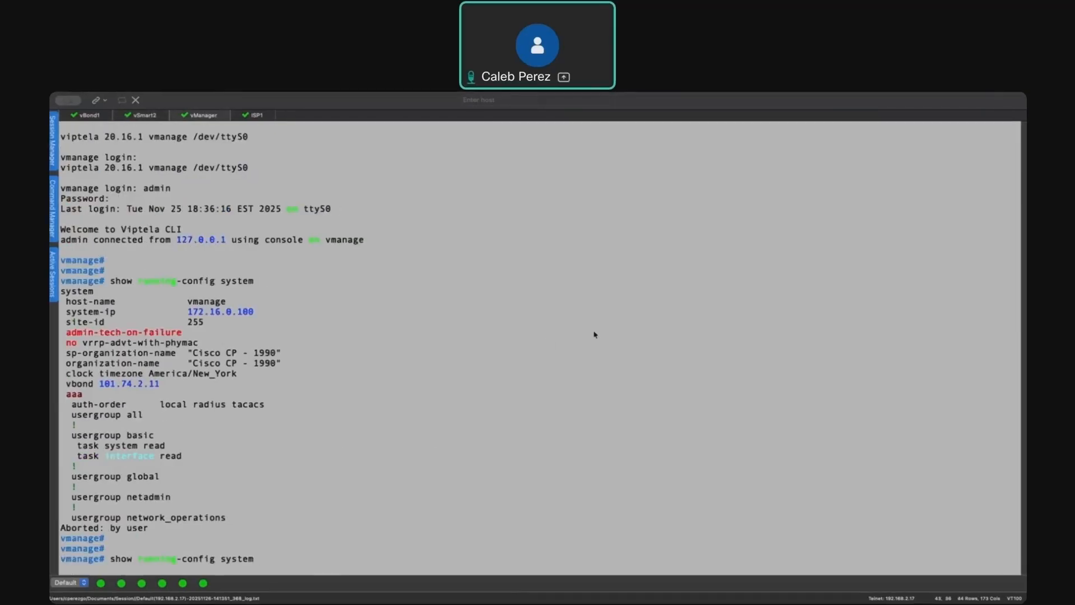
- Sign in to the EVE web interface with username admin and the account password
key("super+Tab")
left_click(499, 312)
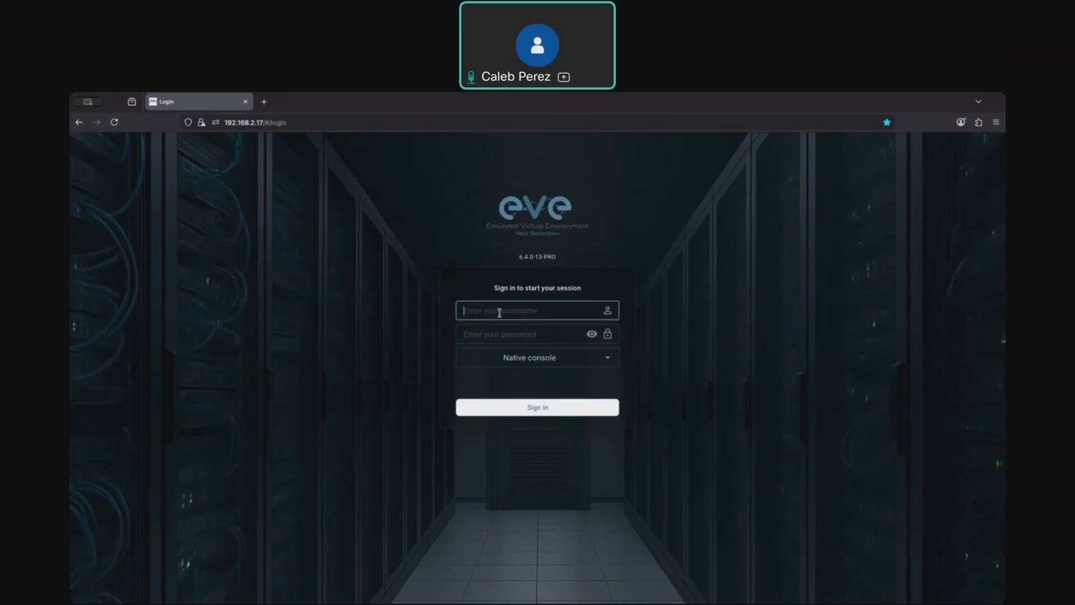
type("admin")
key("Tab")
type("•••••••••")
key("Return")
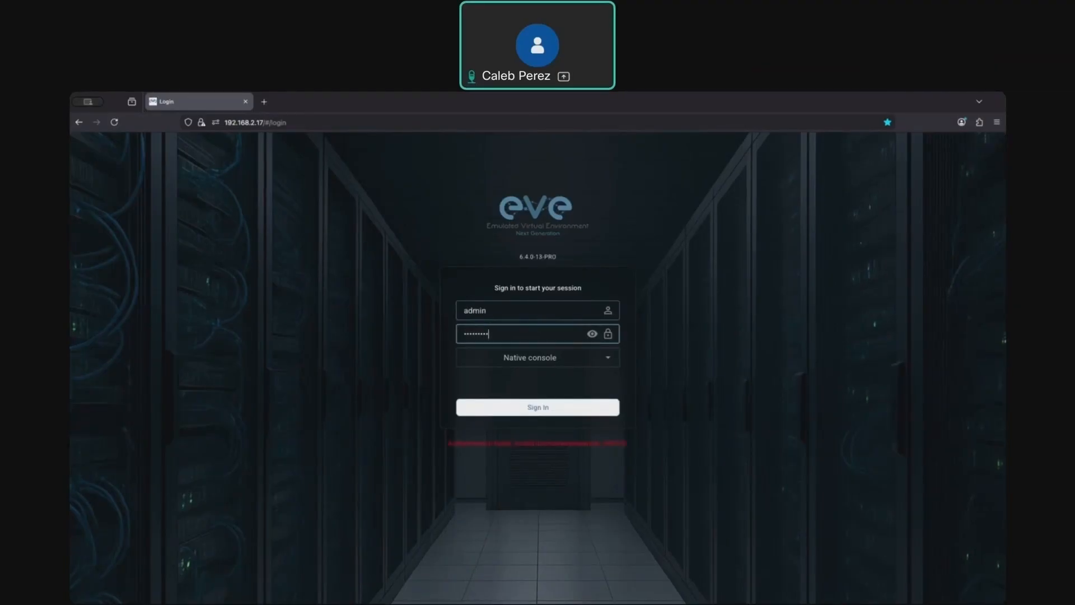
- Re-enter the account password and sign in again
left_click_drag(501, 338, 420, 329)
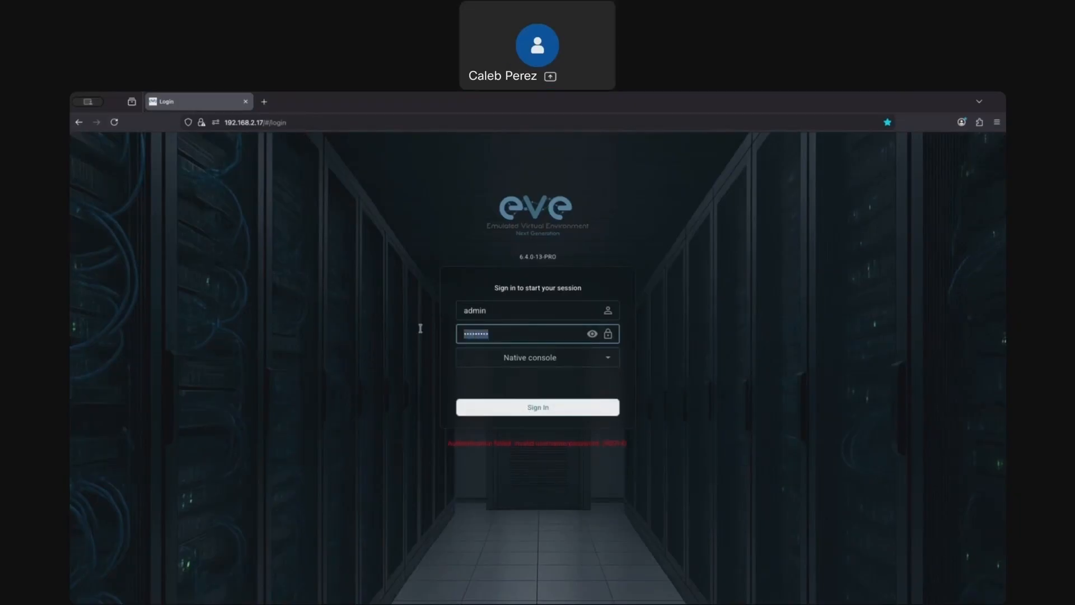
type("••••••••")
key("Return")
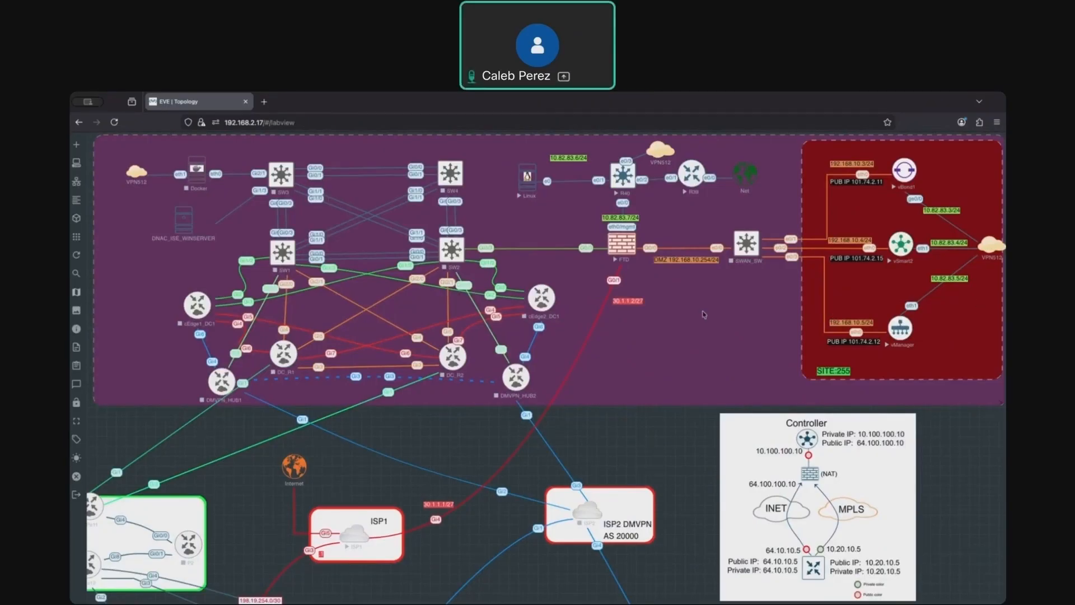
- Run show control connections on the vManage console
key("super+Tab")
key("BackSpace")
key("BackSpace")
key("BackSpace")
key("BackSpace")
key("BackSpace")
key("BackSpace")
key("BackSpace")
key("BackSpace")
key("BackSpace")
key("BackSpace")
key("BackSpace")
key("BackSpace")
key("BackSpace")
key("BackSpace")
key("BackSpace")
key("BackSpace")
key("BackSpace")
key("BackSpace")
key("BackSpace")
key("BackSpace")
type("show ")
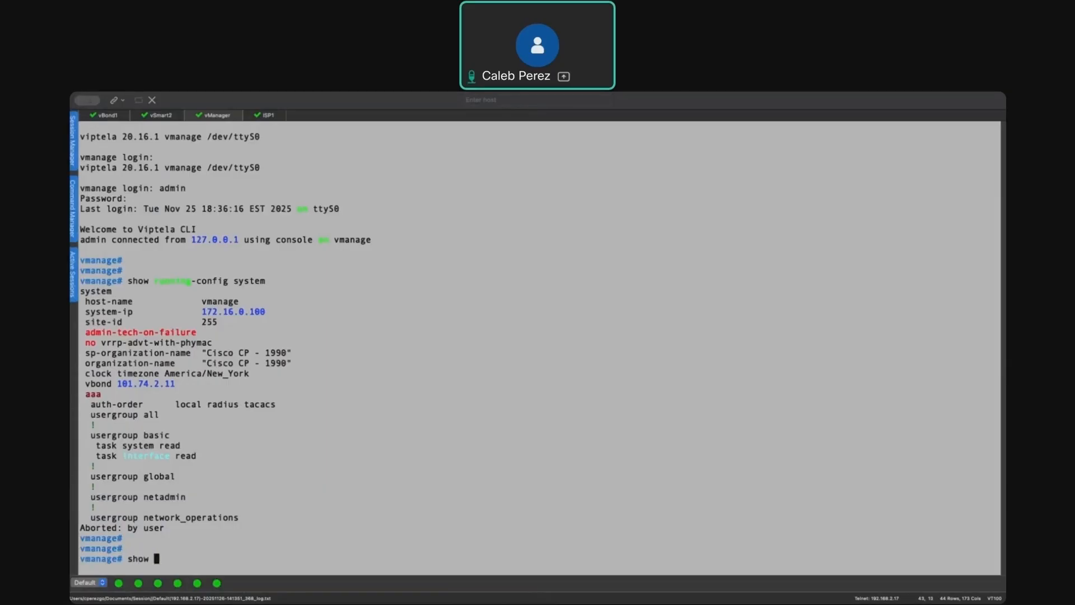
type("control connections")
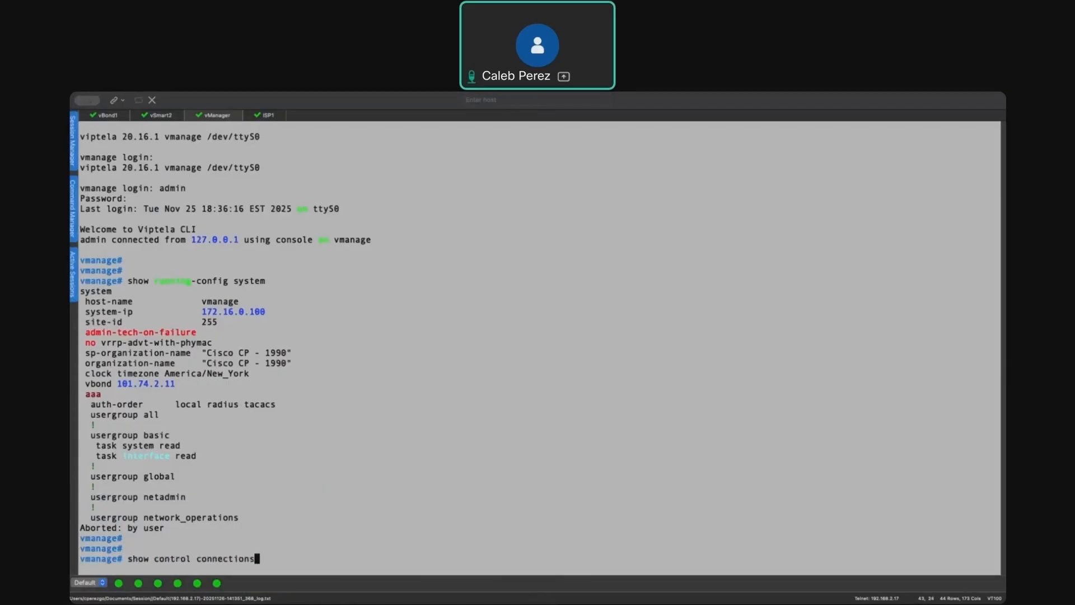
key("Tab")
key("Return")
- Abort the running output on the vSmart console and run show control connections
left_click(160, 115)
key("space")
key("ctrl+c")
key("Return")
type("'")
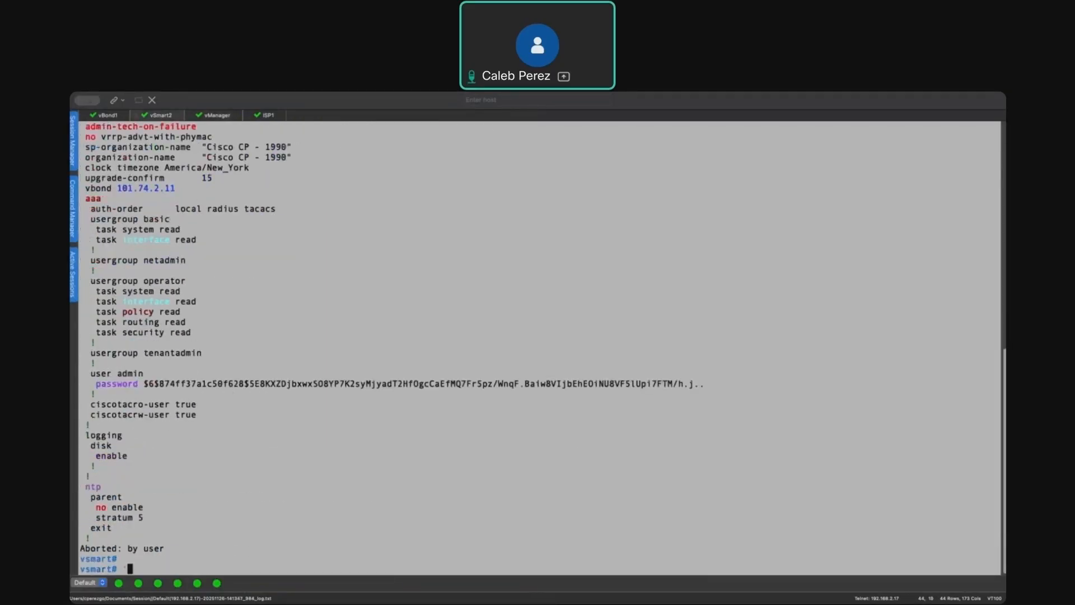
key("Return")
type("show control co")
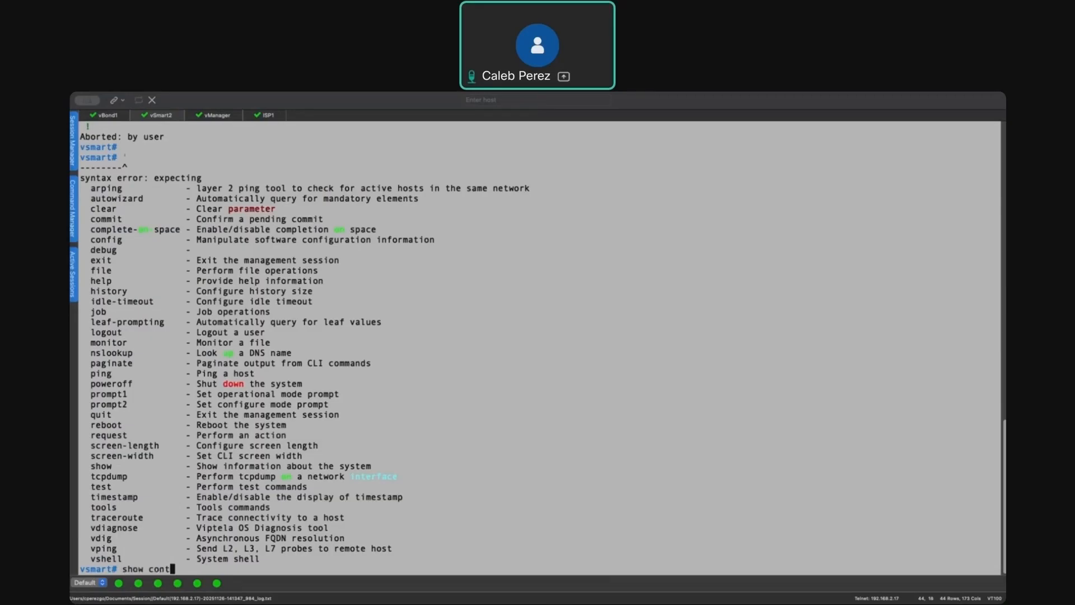
key("Tab")
key("Tab")
key("Return")
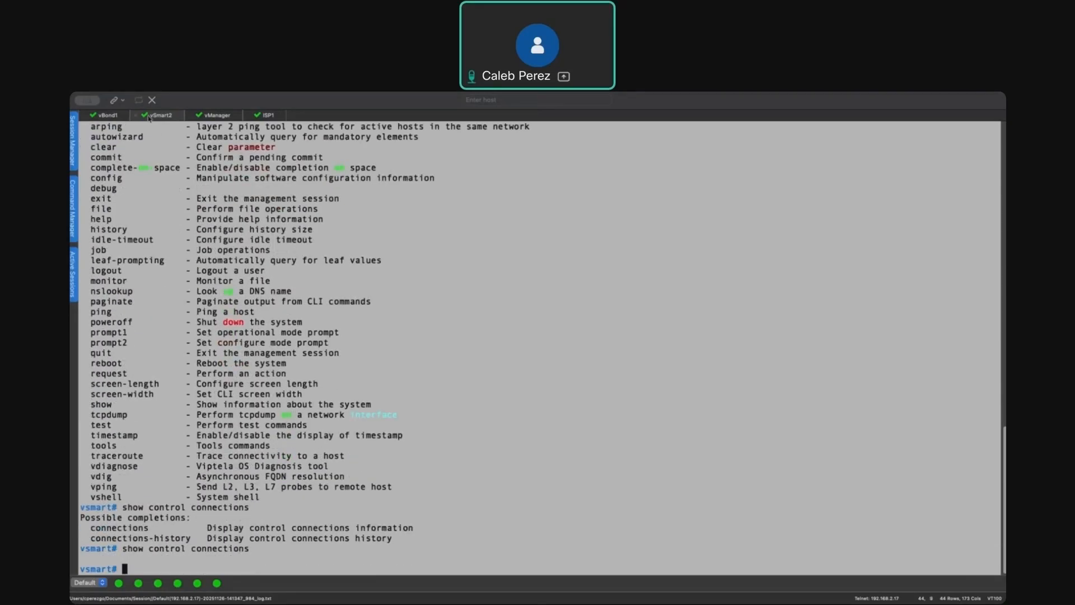
- Start a packet capture on the vBond with tcpdump vpn 0 interface eth0
left_click(108, 115)
key("ctrl+c")
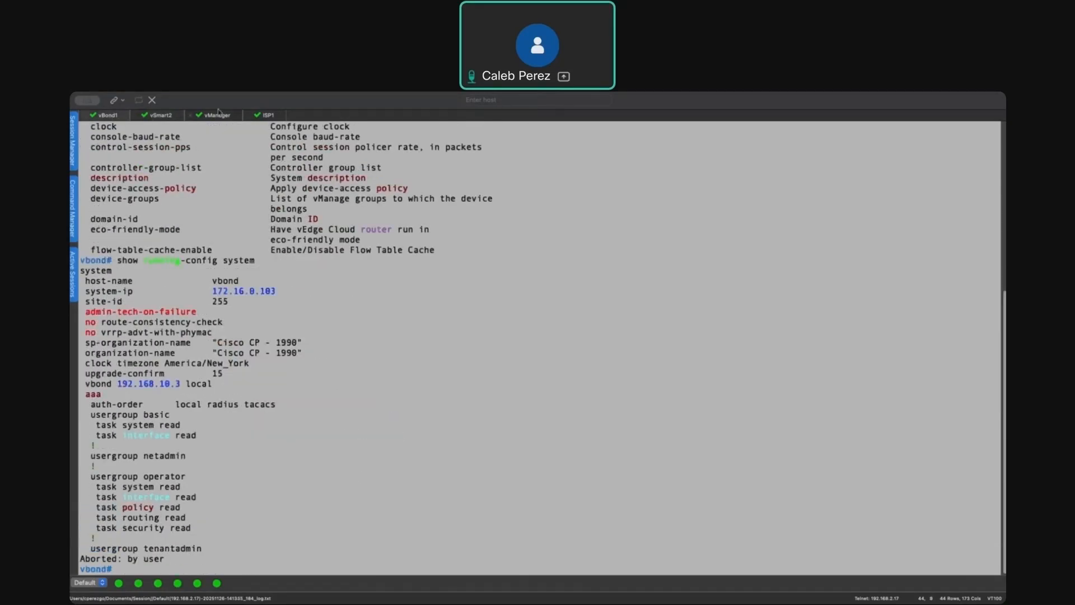
type("tcpdump vpn")
key("Tab")
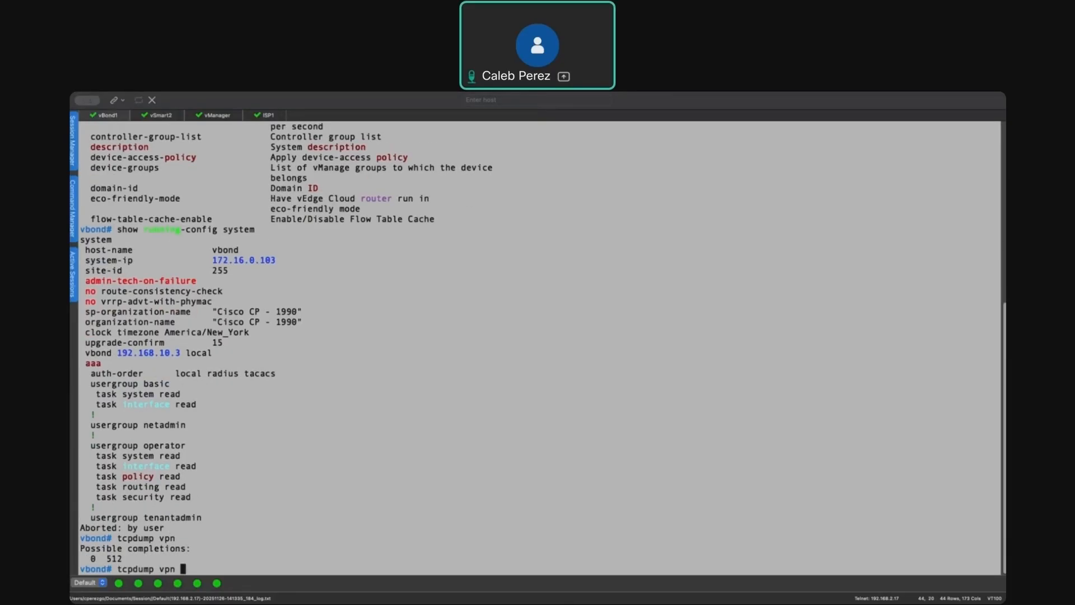
type("0 i")
key("Tab")
type("eth0")
key("Return")
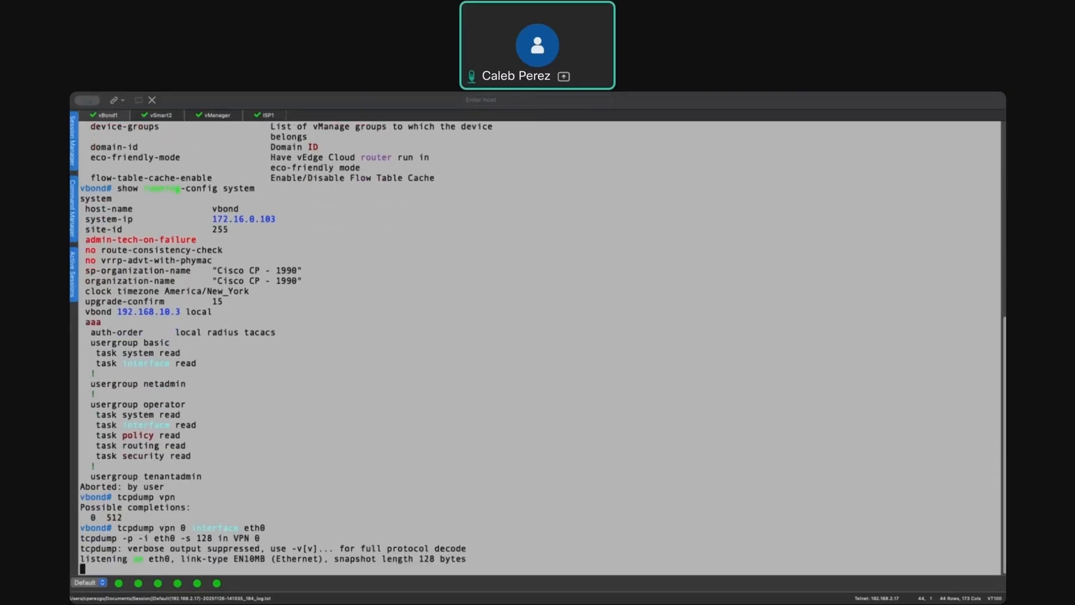
- Start a packet capture on the vSmart with tcpdump vpn 0 interface eth0
left_click(169, 115)
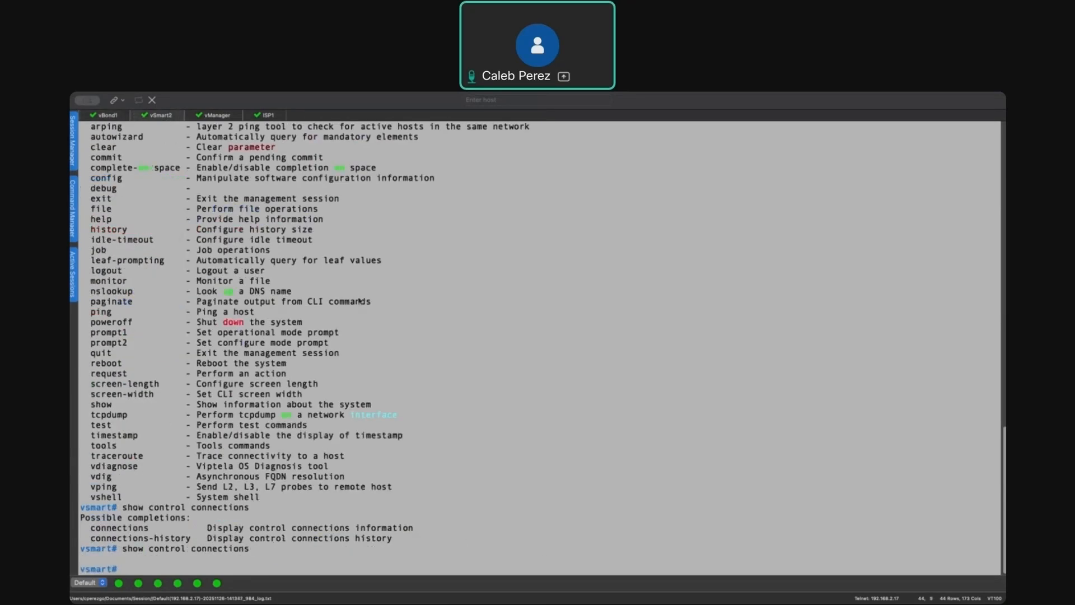
left_click(107, 115)
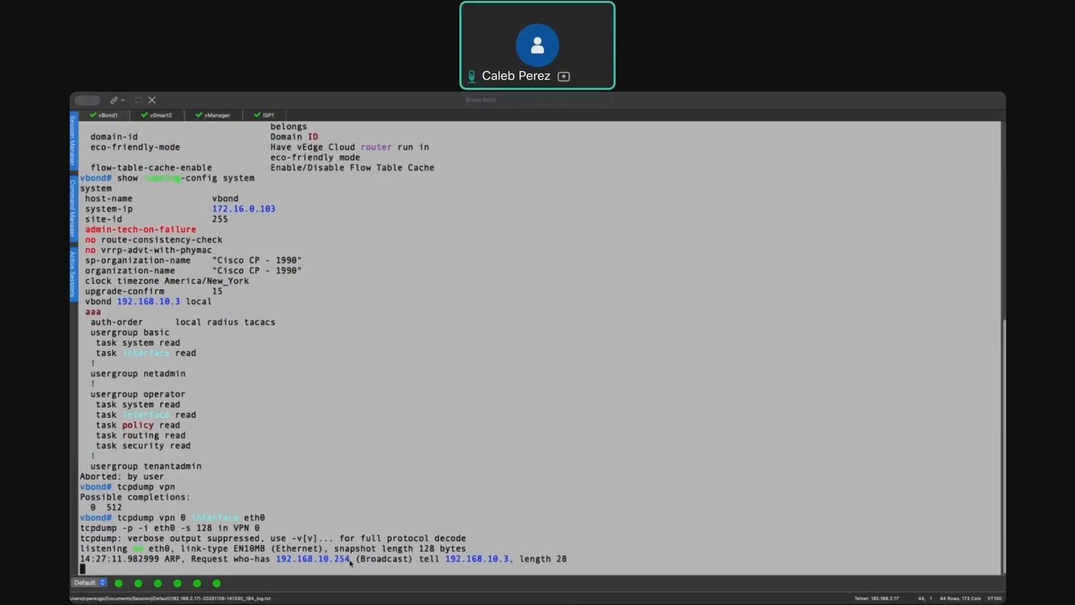
left_click(162, 116)
type("vpn 0 in")
key("Tab")
type("eth0")
key("Return")
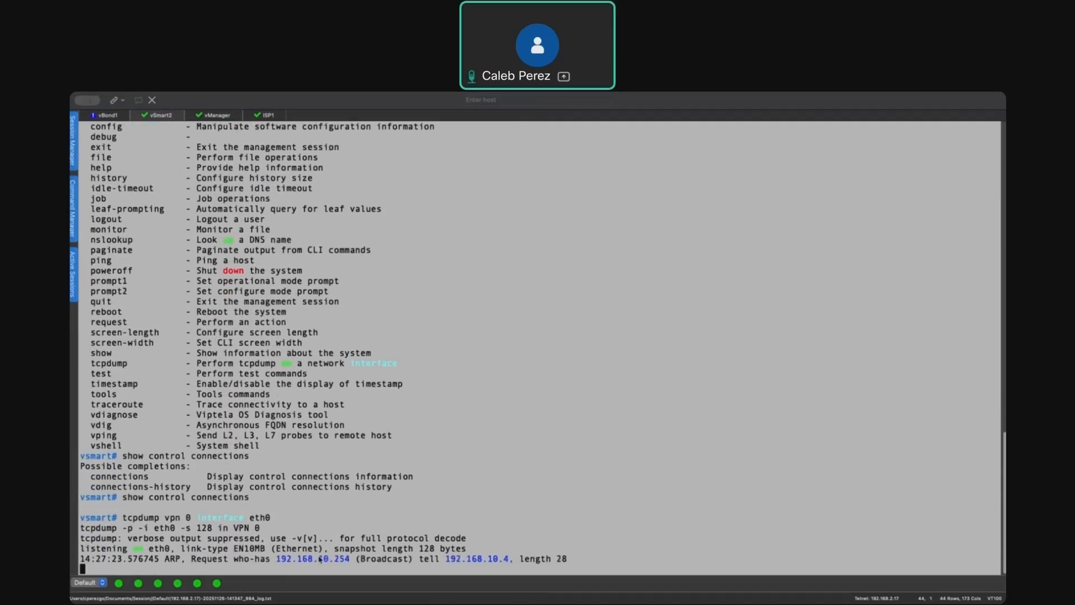
- Start a packet capture on the vManage with tcpdump vpn 0 interface eth0
left_click(217, 114)
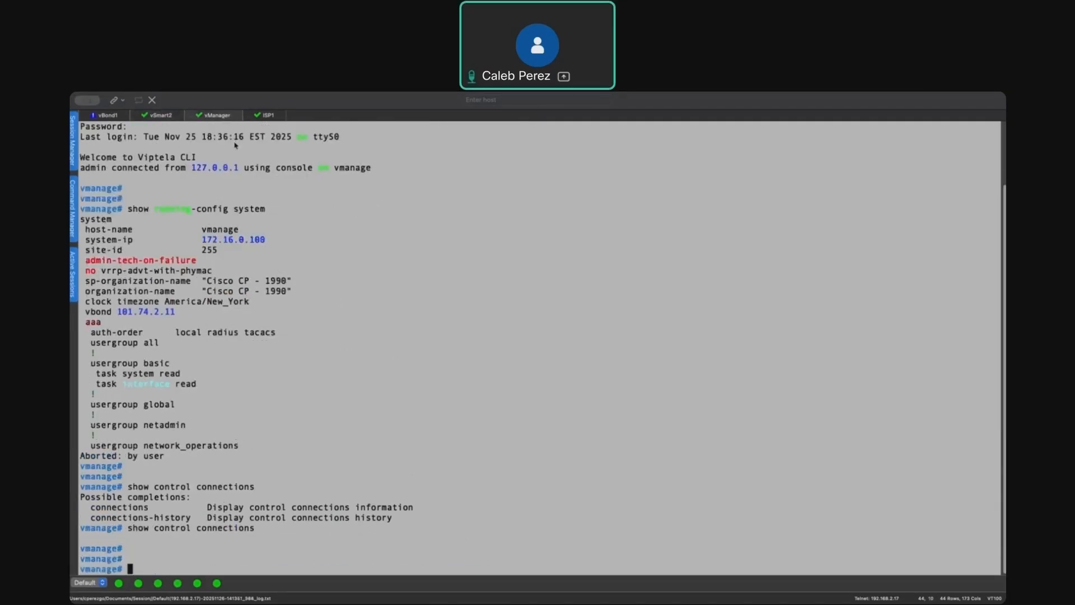
type("tcpdump vpn 0 i")
key("Tab")
type("eth0")
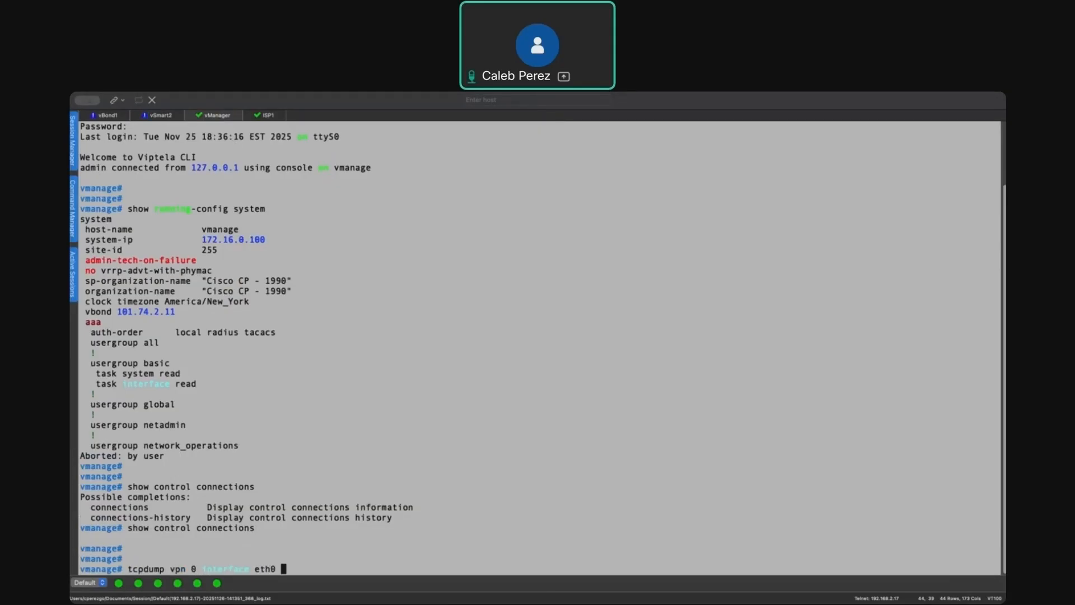
key("Return")
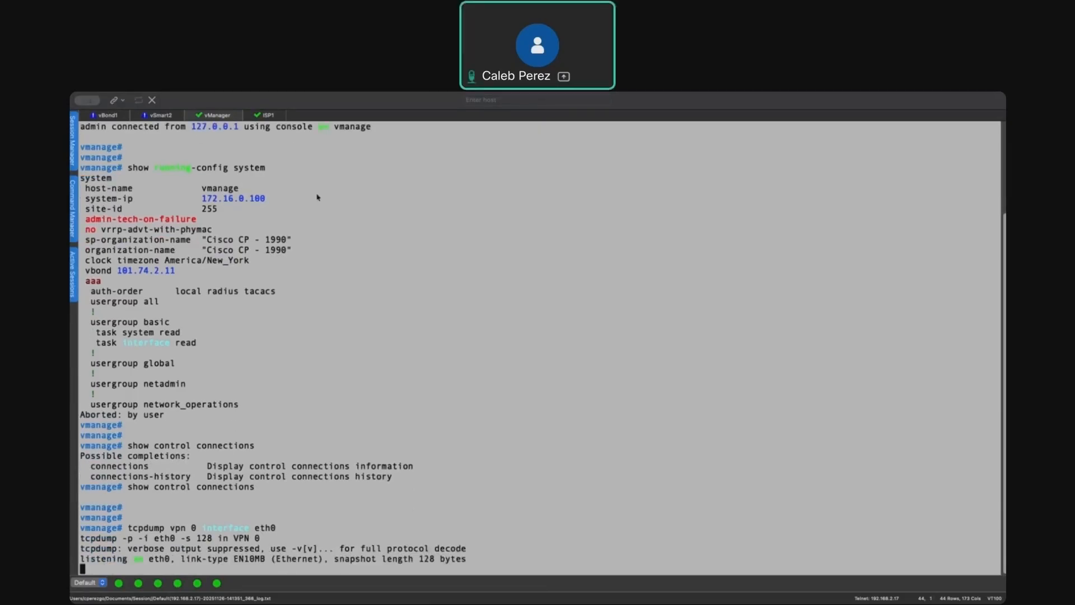
- Switch to the FTD device manager window and cancel the open vmanage_to_vbond NAT rule edit
key("Up")
key("super+Tab")
key("super+Tab")
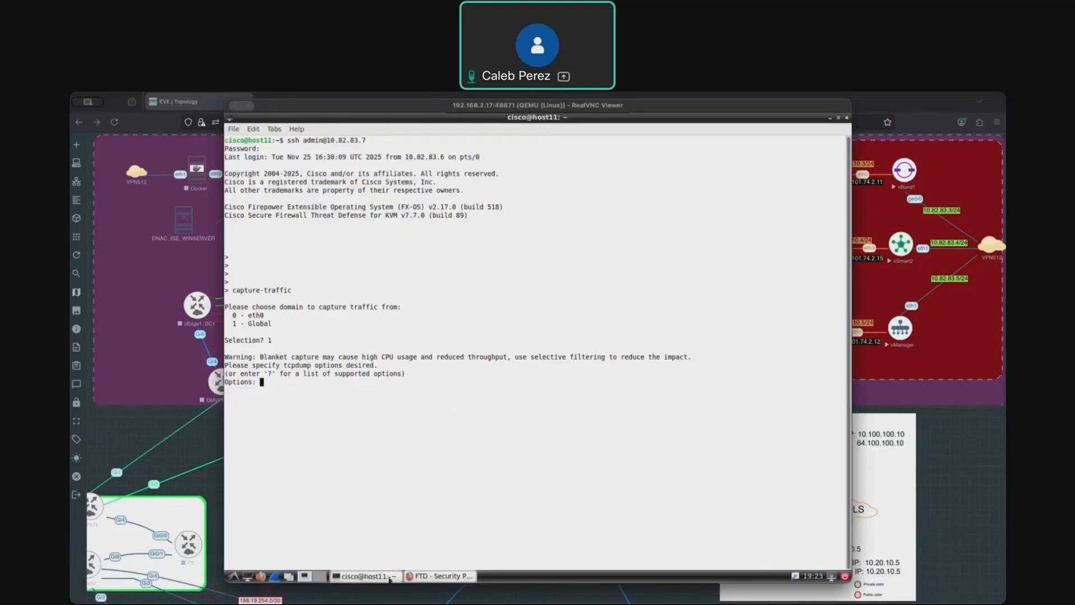
left_click(439, 576)
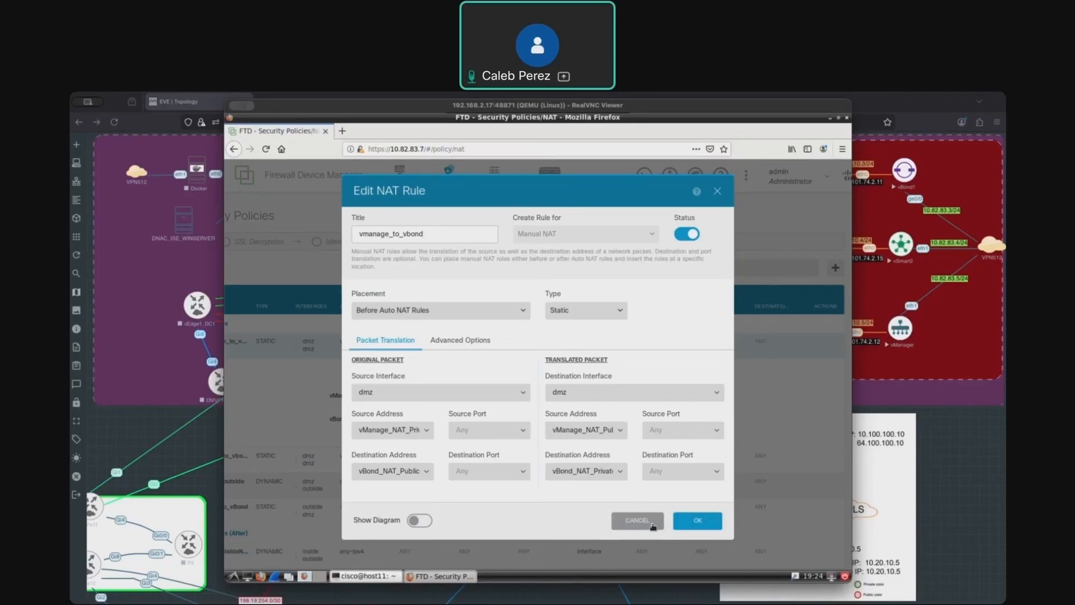
left_click(637, 521)
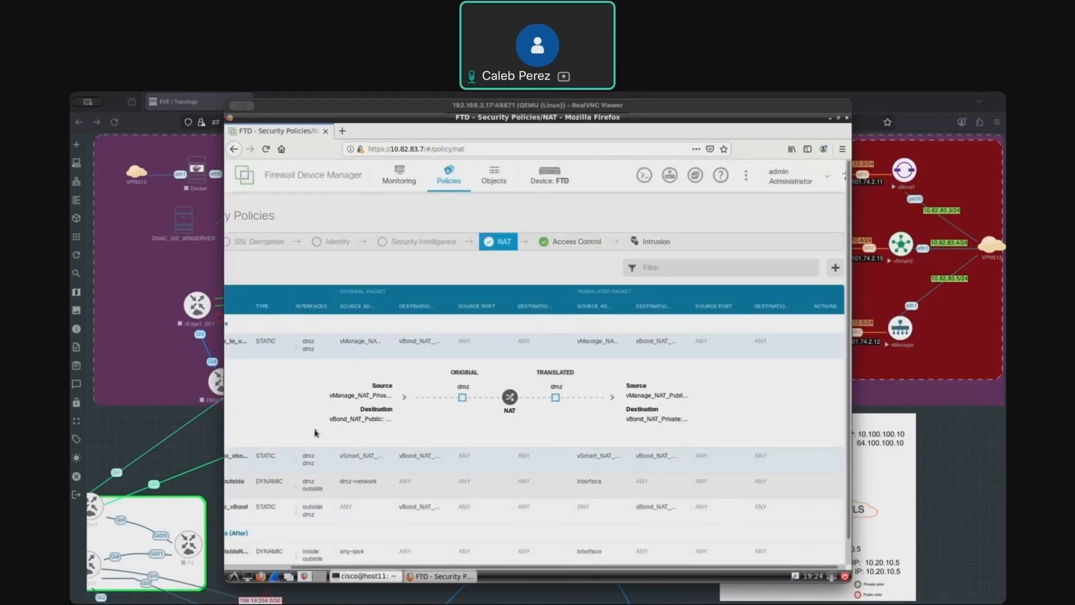
- Expand the NAT rules and open the cEdge_to_vBond rule to review its settings, then close it
left_click_drag(591, 566, 524, 563)
left_click(239, 456)
scroll(252, 482, "down", 3)
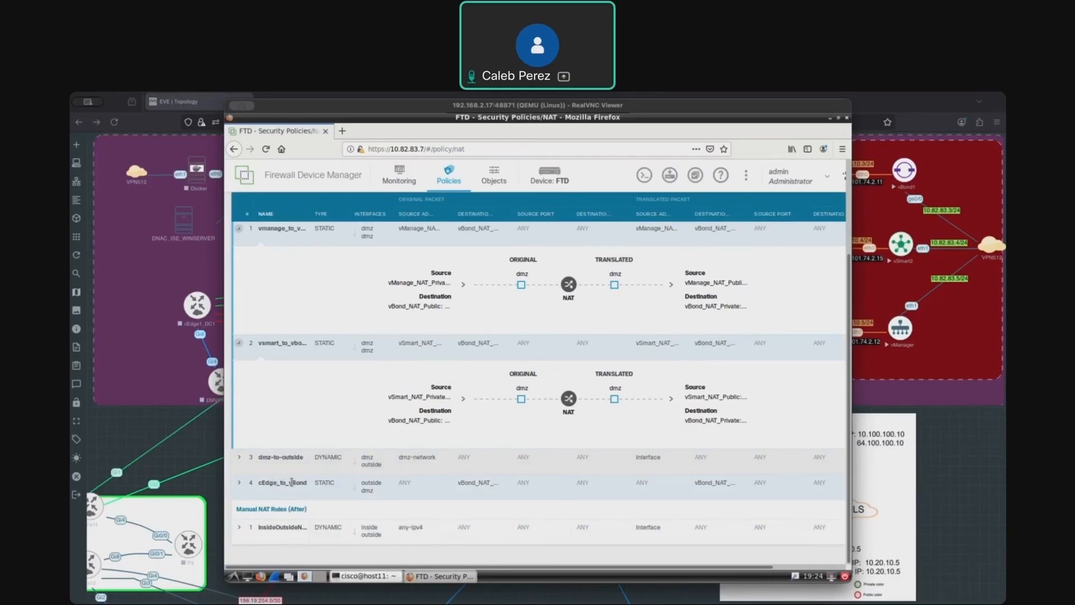
left_click(239, 484)
scroll(239, 484, "down", 3)
scroll(560, 392, "right", 2)
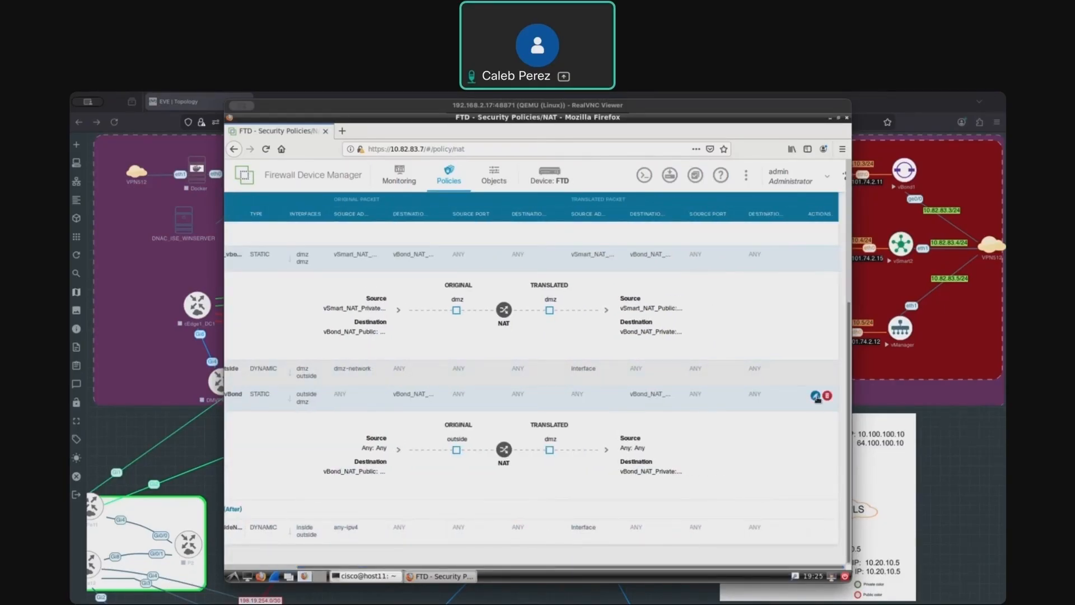
left_click(816, 395)
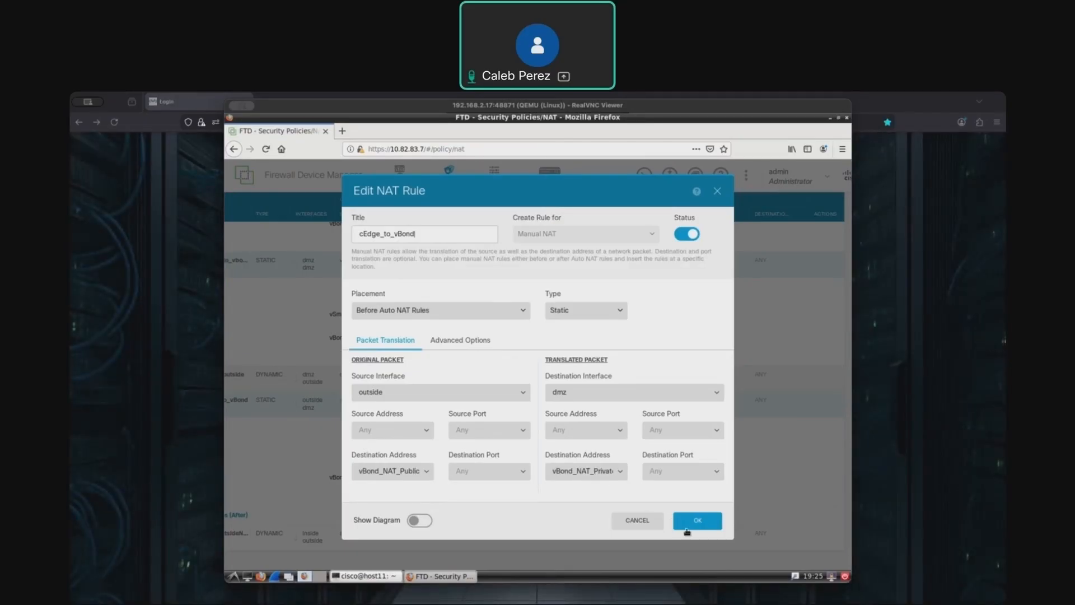
left_click(718, 192)
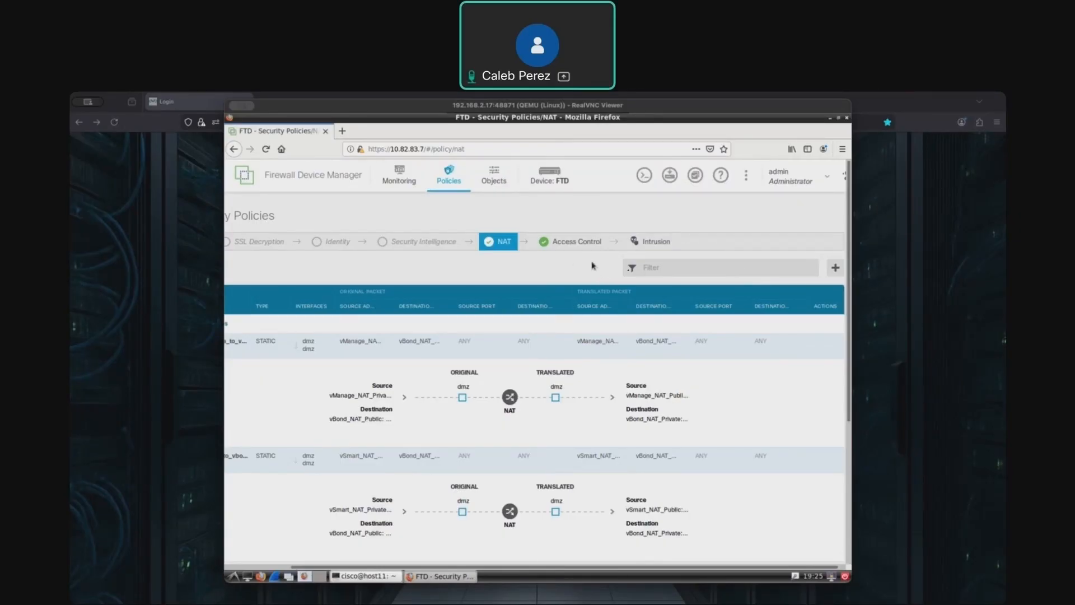
- Switch to the EVE lab topology and start the SDWAN_SW node
left_click(388, 580)
left_click(943, 257)
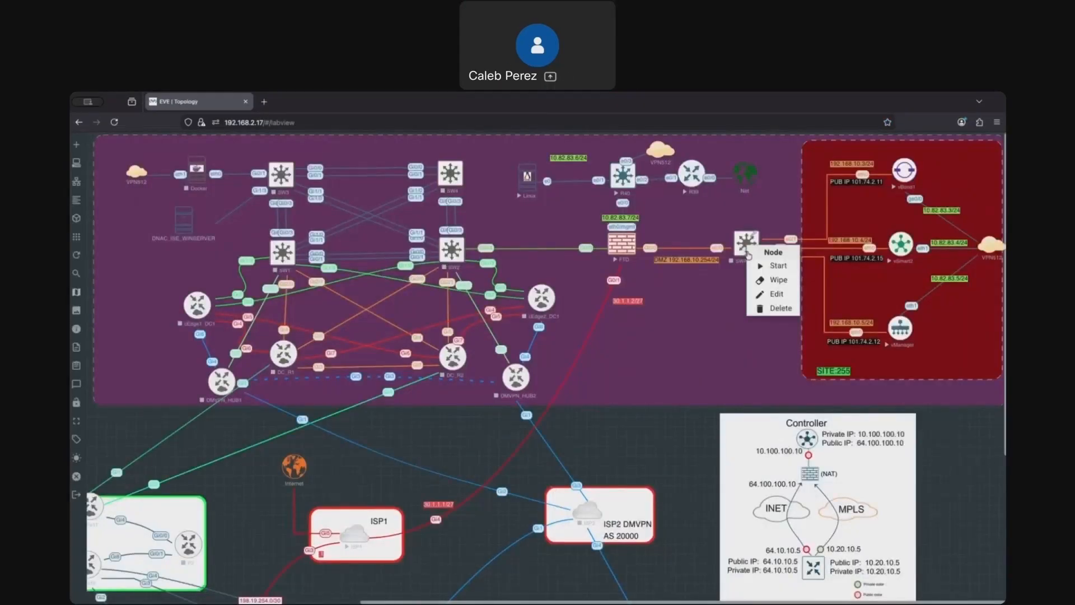
left_click(779, 267)
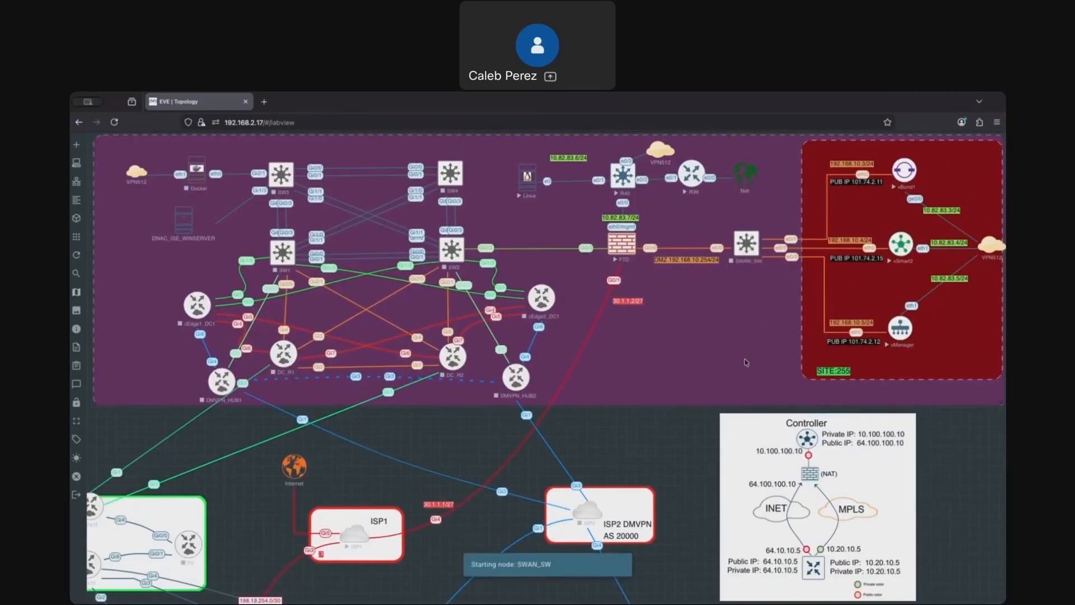
- Return to the maximized terminal and stop the running packet capture on the vBond
key("ctrl+Up")
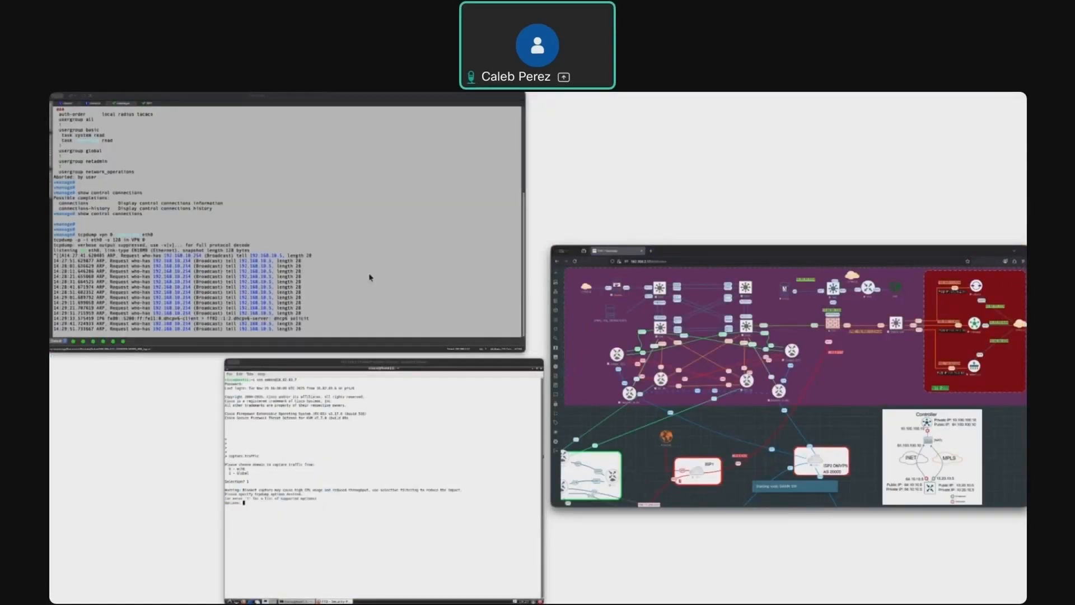
left_click(369, 276)
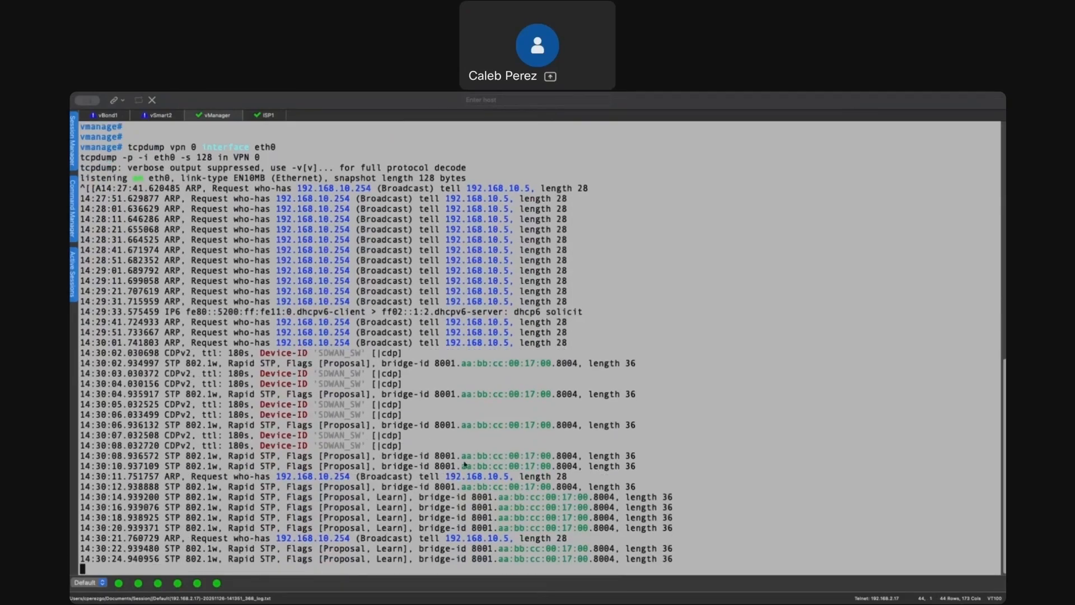
left_click(106, 115)
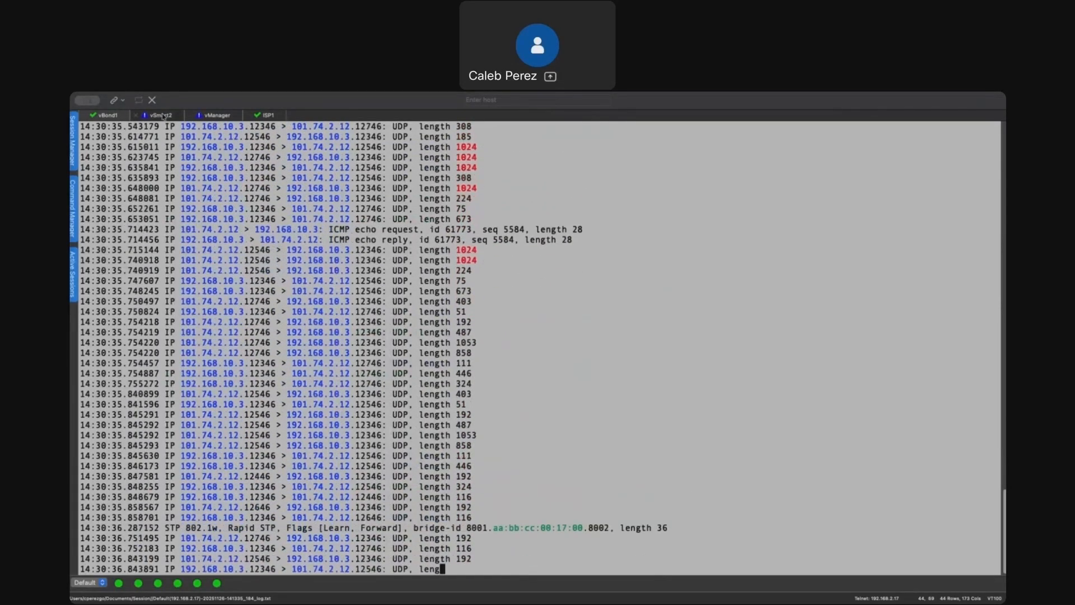
left_click(163, 114)
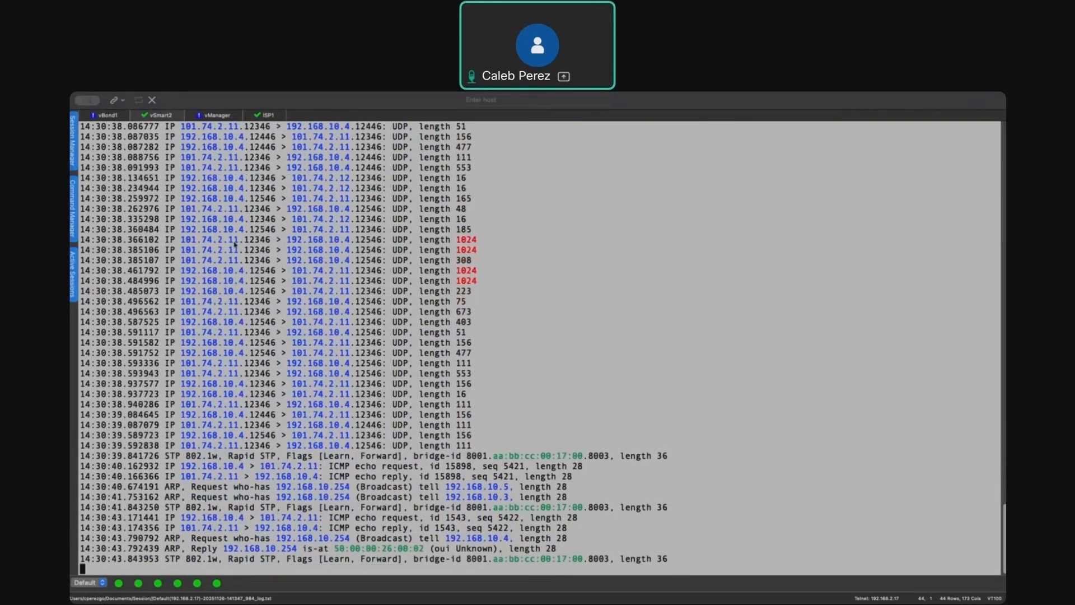
left_click(109, 116)
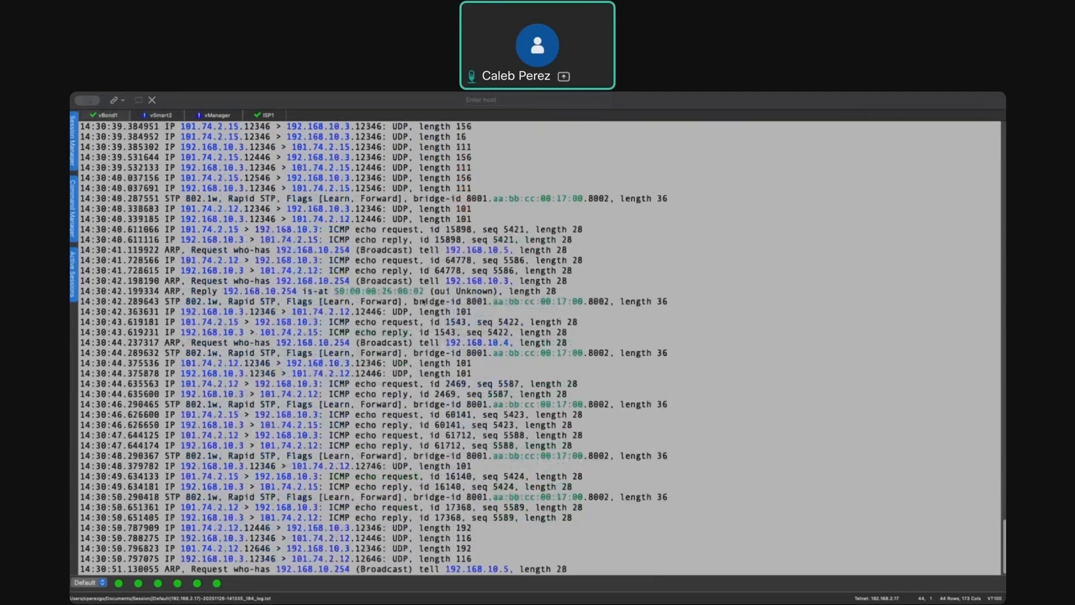
key("ctrl+c")
scroll(426, 308, "up", 7)
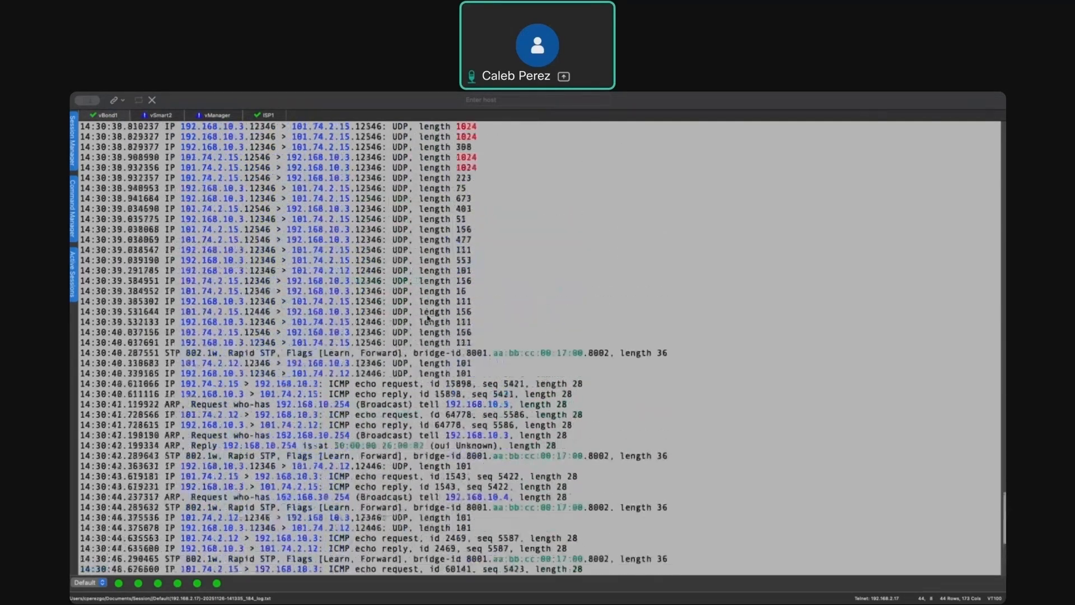
- Stop the running packet captures on the vSmart and the vManage
left_click(150, 116)
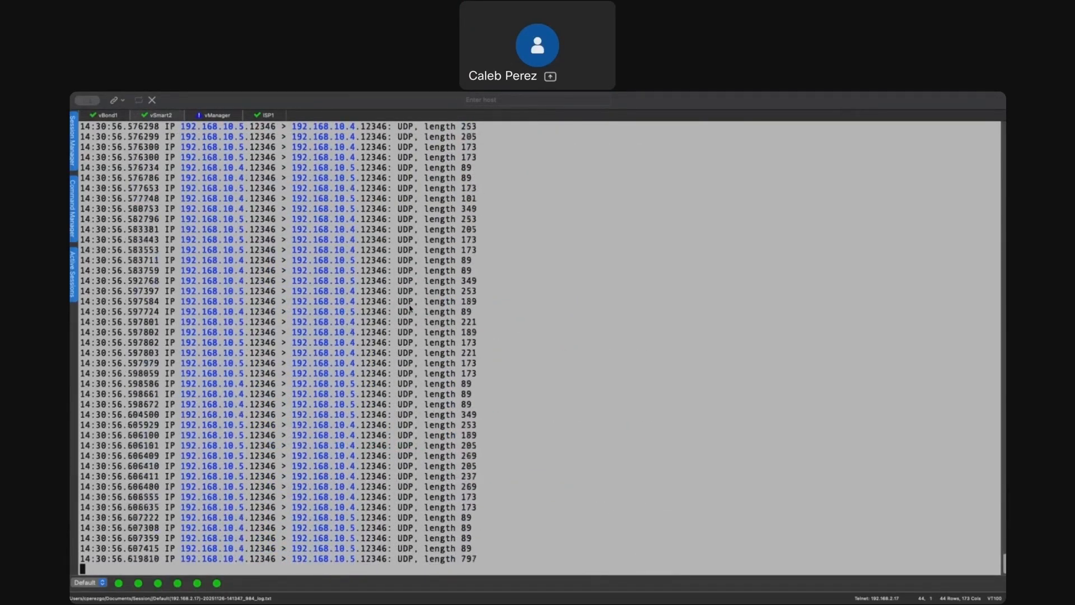
key("ctrl+c")
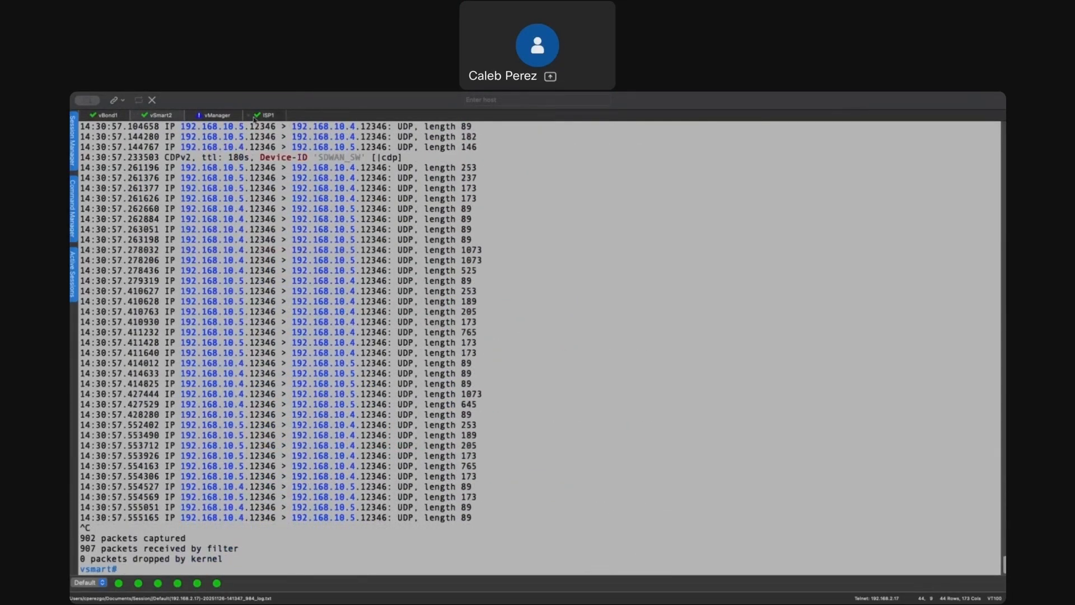
left_click(233, 116)
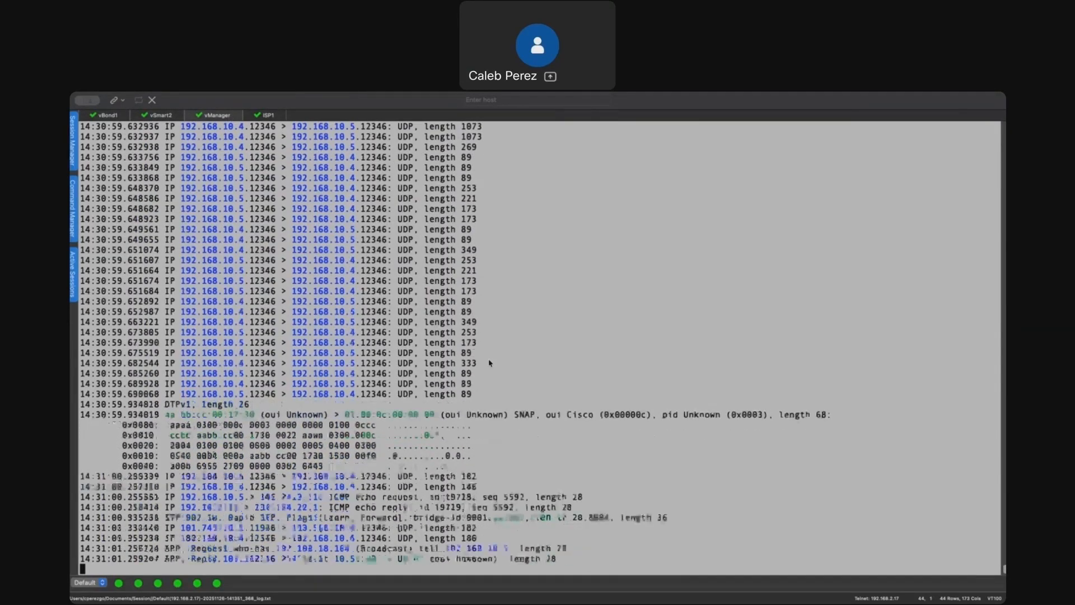
left_click(112, 118)
left_click(159, 116)
scroll(351, 295, "up", 3)
scroll(352, 296, "up", 15)
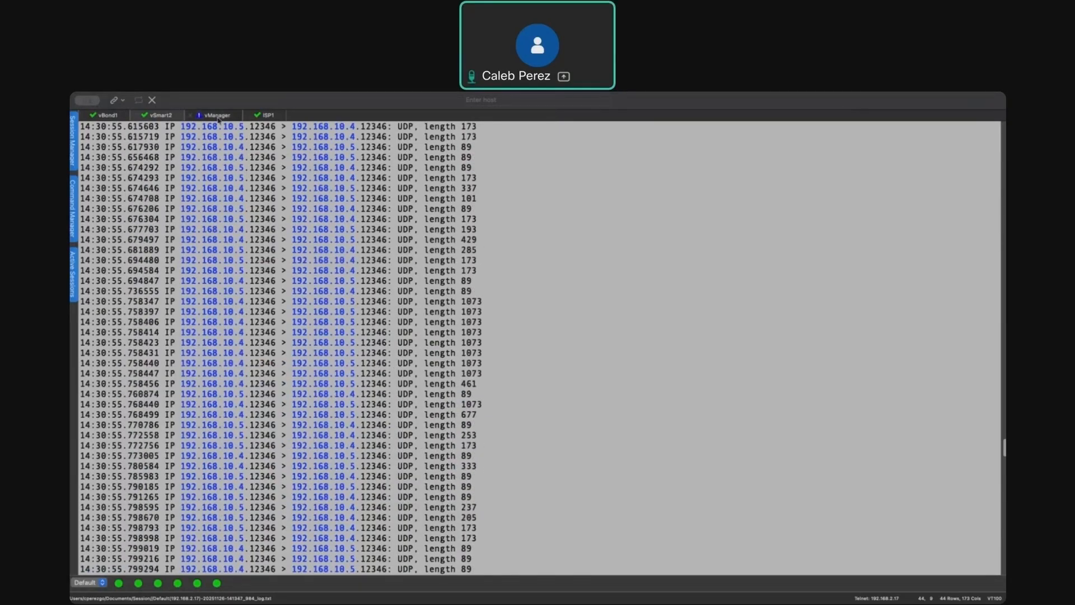
left_click(218, 116)
key("Up")
key("ctrl+c")
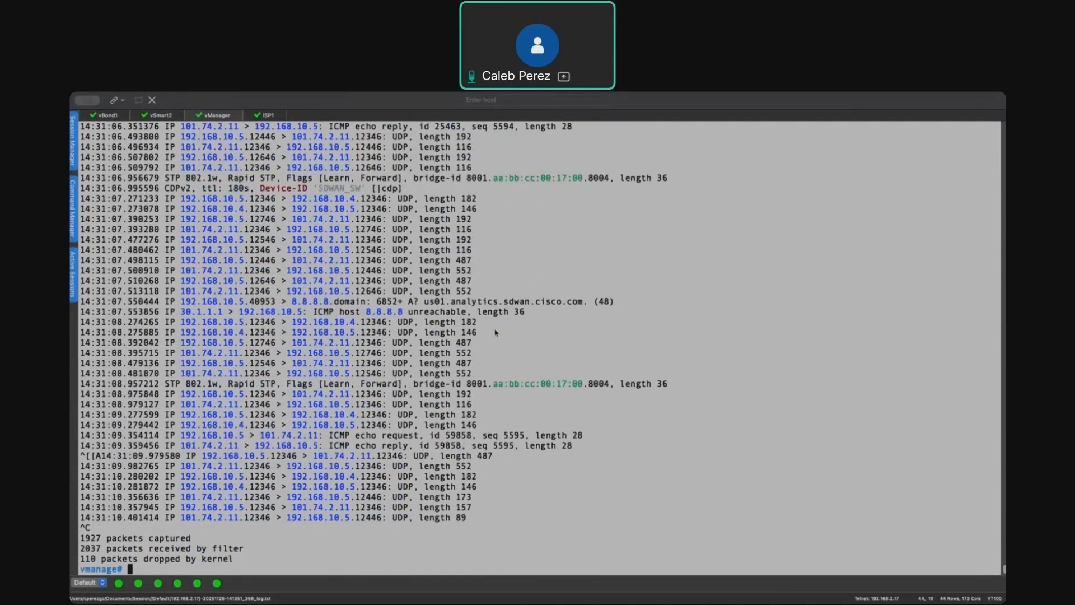
- Review the vSmart capture, highlighting the ICMP and UDP exchanges between 192.168.10.4 and the 101.74.2.x addresses
left_click(161, 116)
scroll(356, 321, "up", 20)
scroll(356, 325, "up", 5)
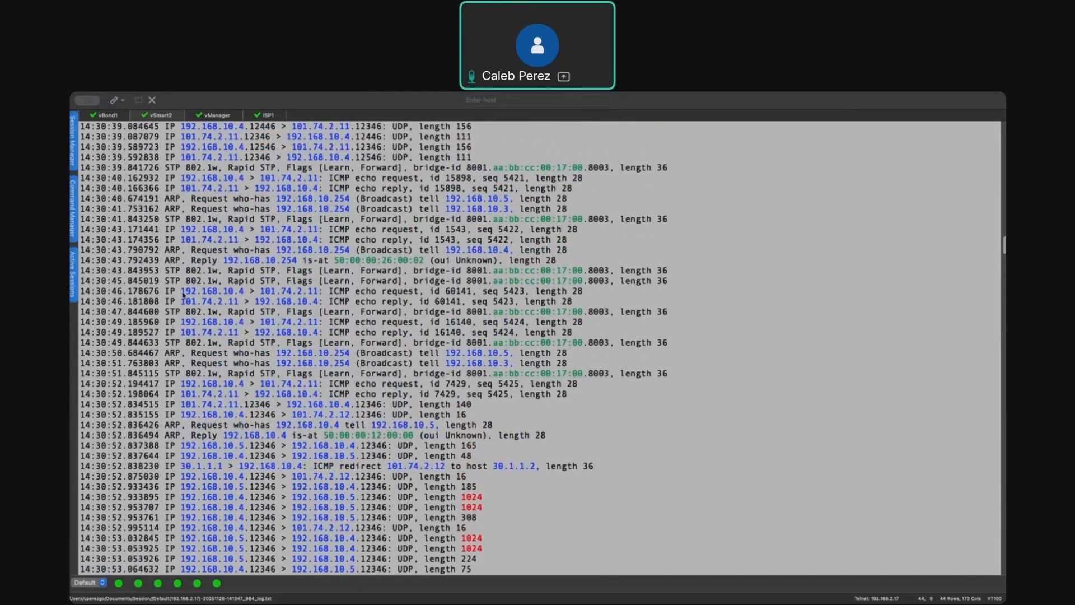
left_click_drag(183, 295, 248, 297)
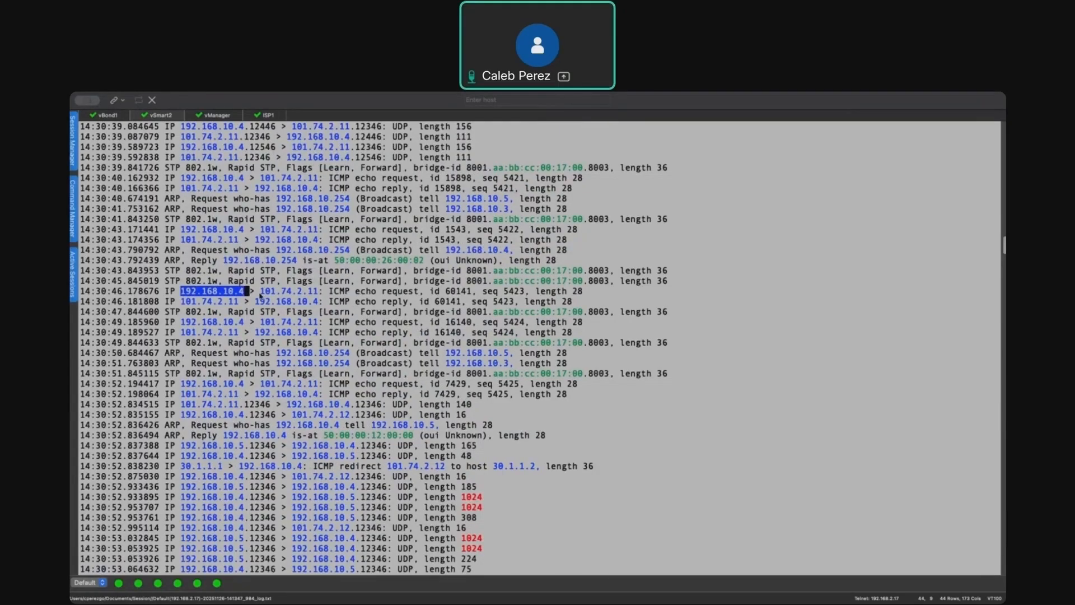
left_click_drag(260, 295, 319, 296)
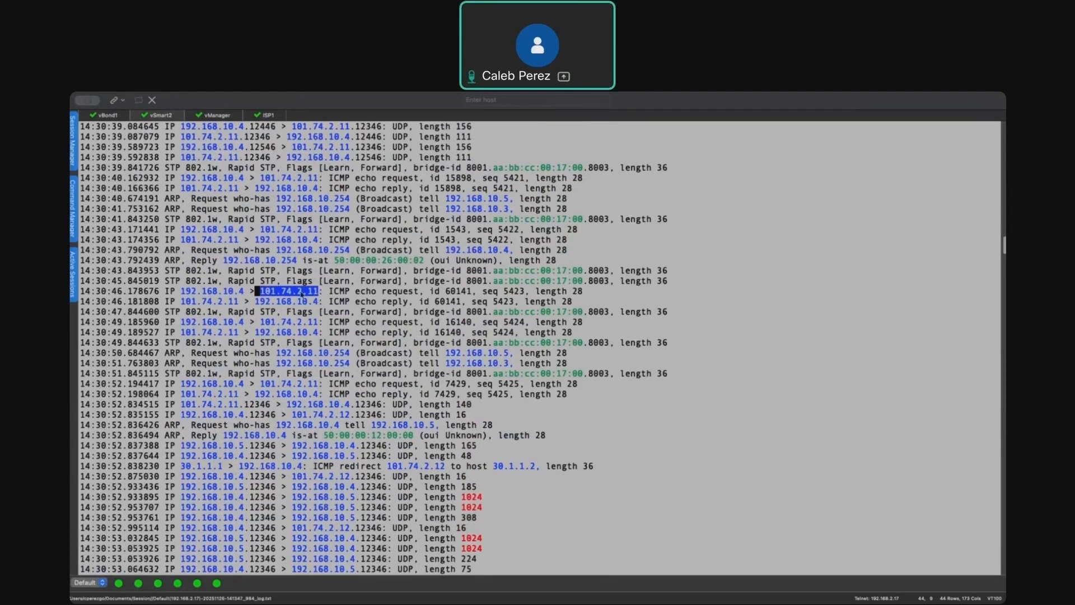
left_click_drag(181, 301, 317, 302)
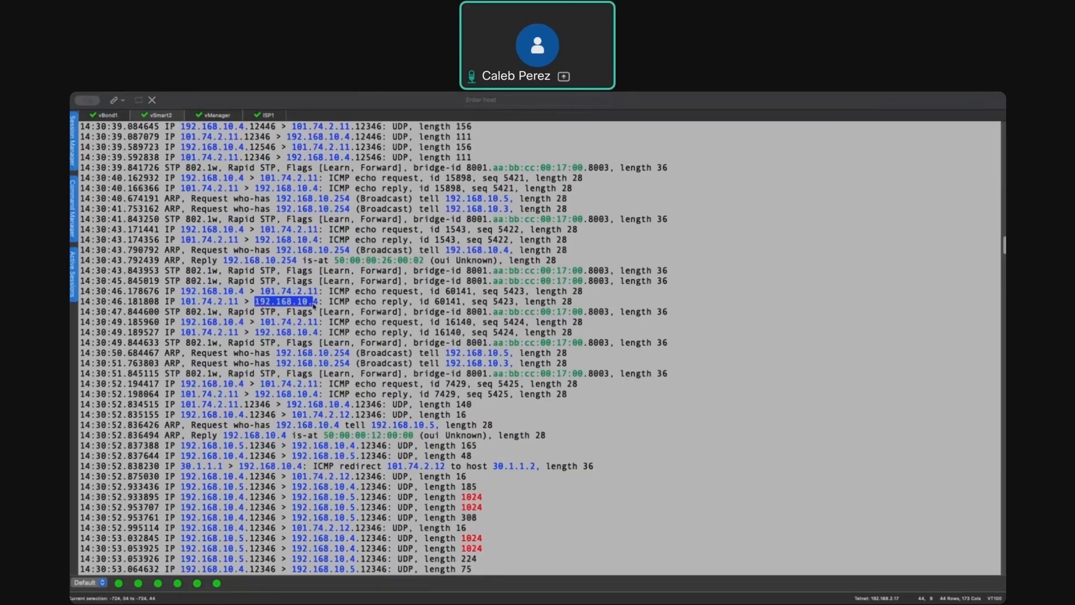
left_click_drag(182, 325, 343, 333)
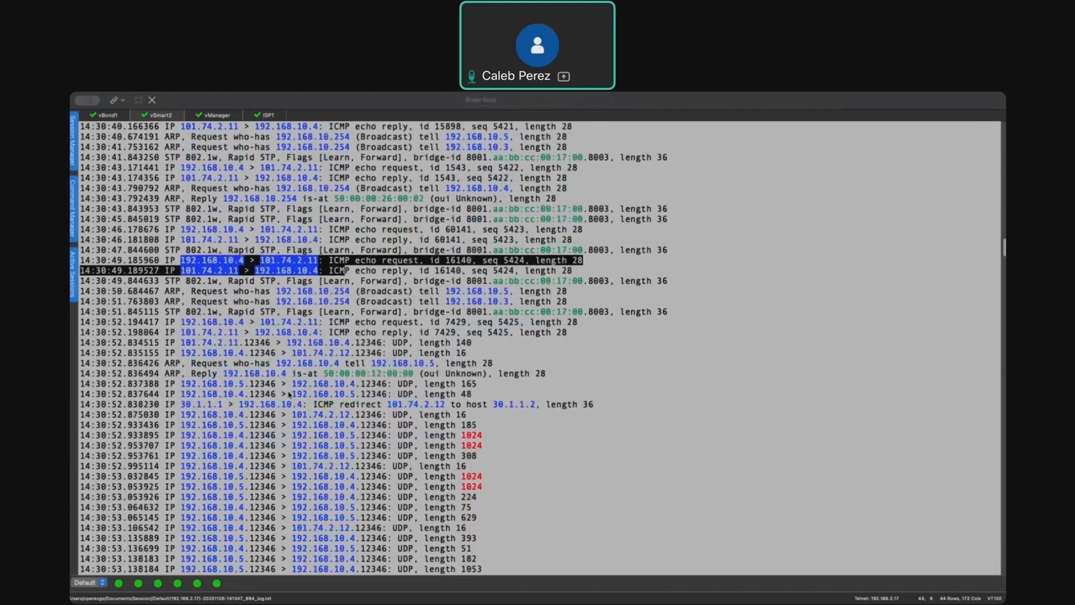
left_click_drag(178, 415, 415, 420)
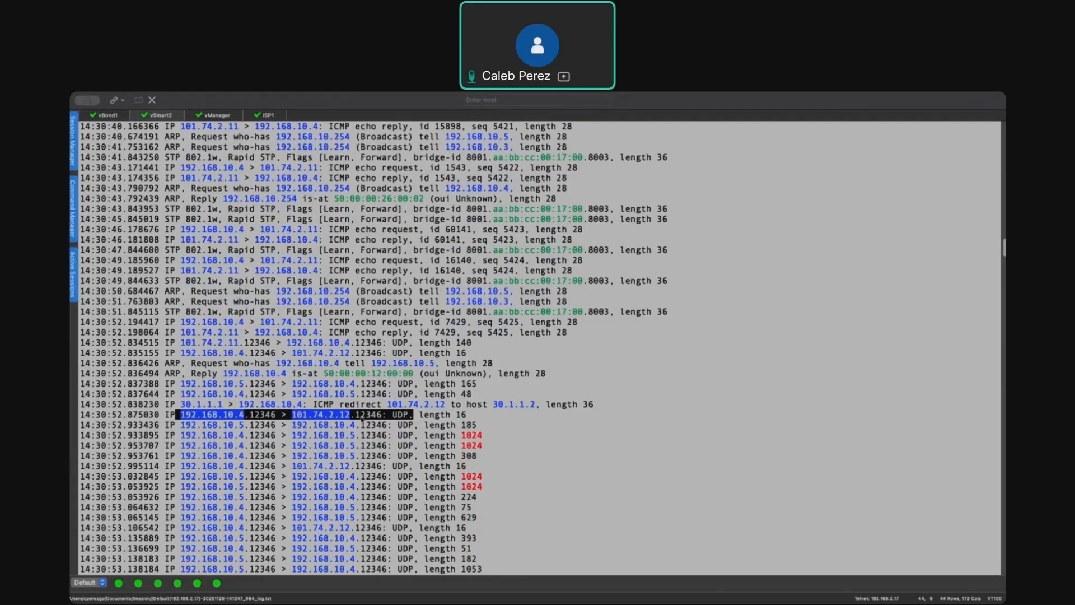
key("ctrl+c")
scroll(358, 381, "up", 10)
scroll(357, 348, "up", 14)
scroll(355, 357, "up", 15)
scroll(355, 357, "up", 20)
scroll(566, 343, "down", 20)
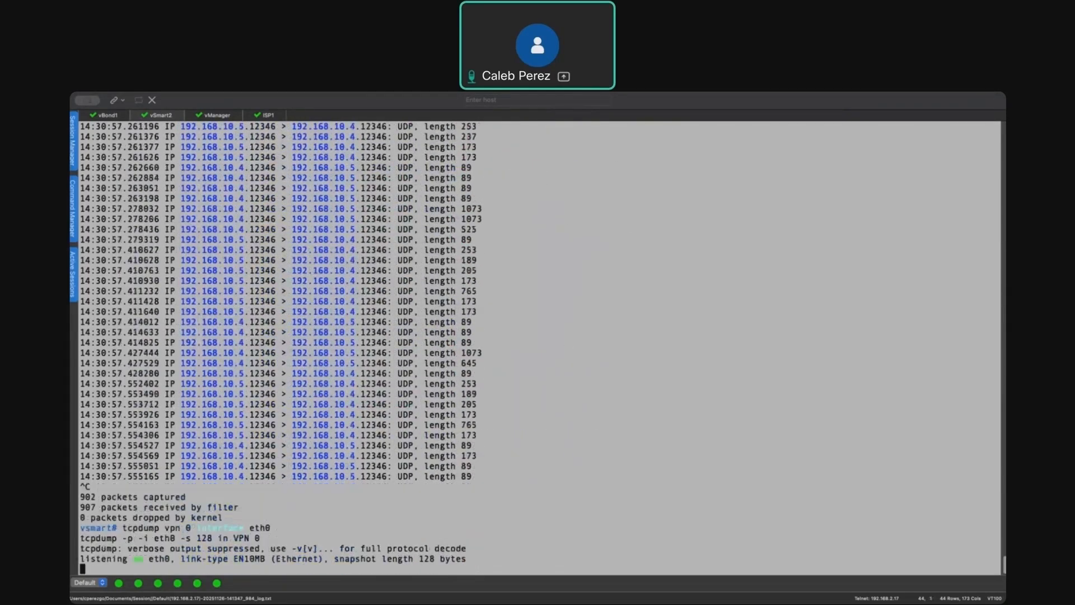
- Run show control connections on the vSmart
key("ctrl+c")
key("Return")
type("show cotn")
key("Tab")
key("BackSpace")
key("BackSpace")
key("BackSpace")
key("BackSpace")
type("sd")
key("Tab")
key("Tab")
key("BackSpace")
key("BackSpace")
type("control connections")
key("Tab")
key("Return")
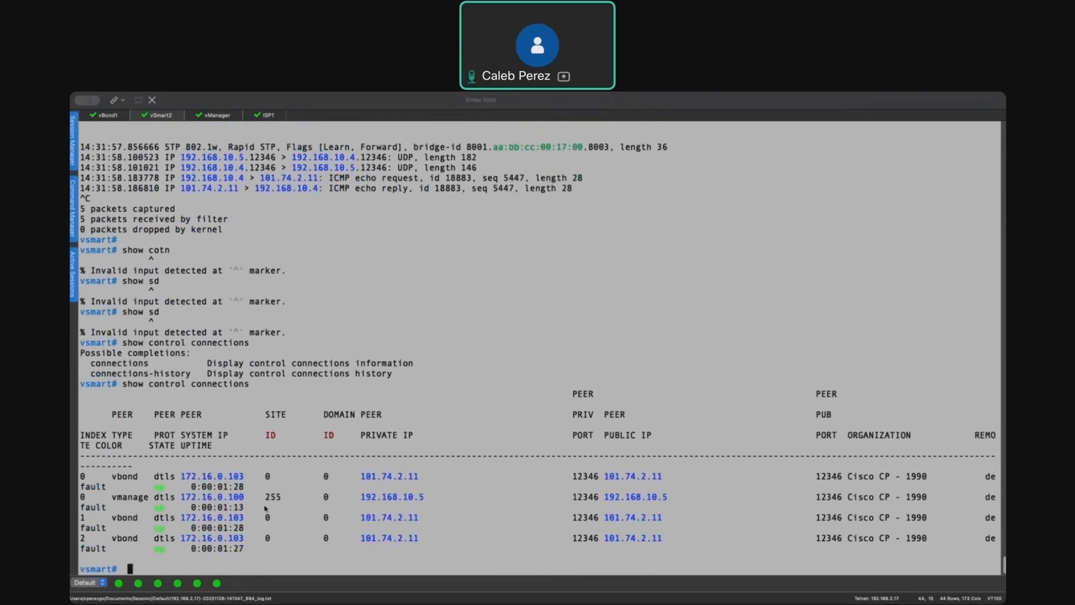
- Highlight the vBond and vManage peer rows and their private and public IPs in the vSmart output
left_click_drag(112, 497, 278, 513)
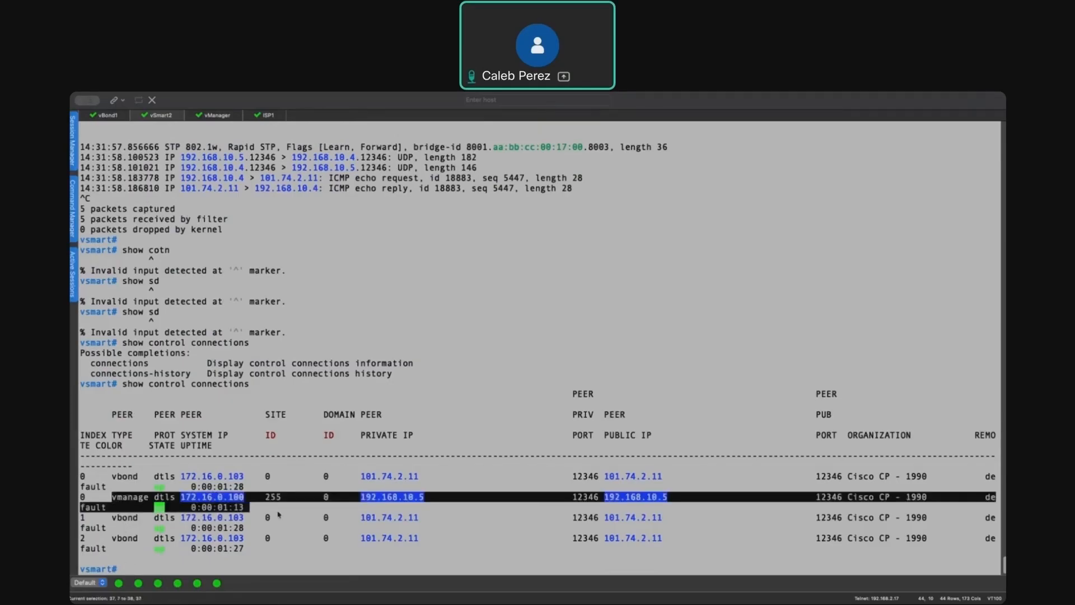
left_click_drag(112, 476, 312, 533)
key("Up")
left_click_drag(357, 477, 671, 477)
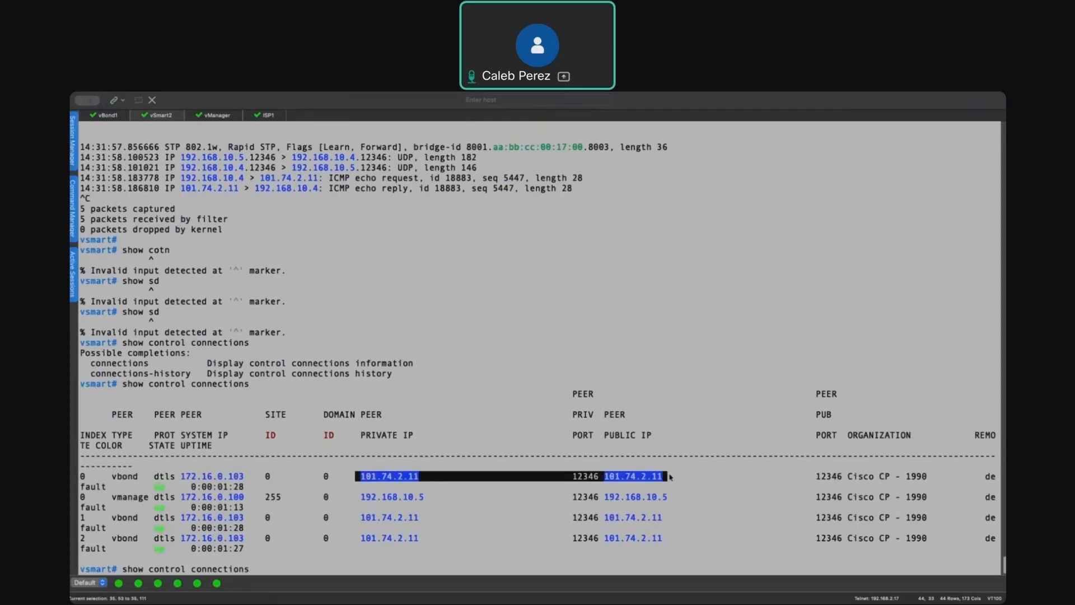
left_click(409, 479)
key("Up")
left_click_drag(350, 477, 424, 476)
left_click_drag(667, 476, 603, 476)
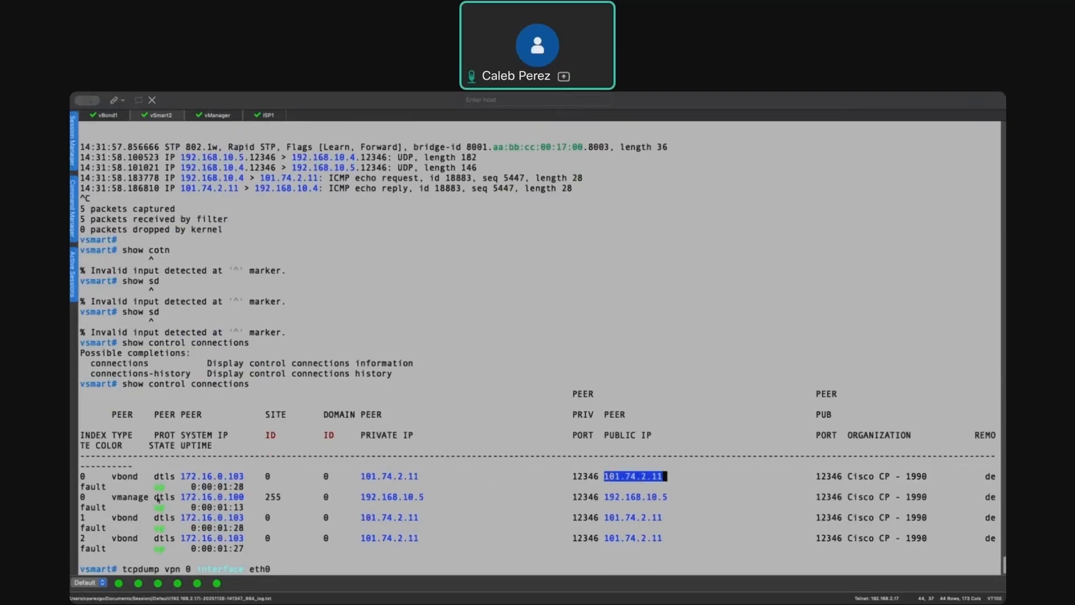
left_click_drag(360, 499, 689, 500)
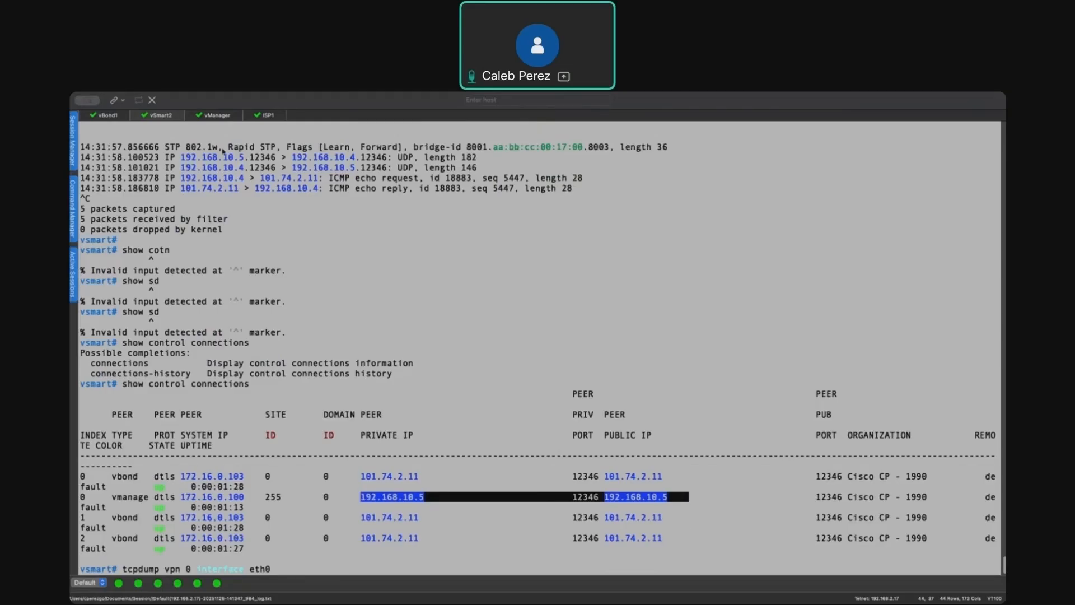
- Run show control connections on the vManage and highlight the vSmart and vBond peer rows
left_click(210, 117)
key("Return")
key("Return")
type("show ")
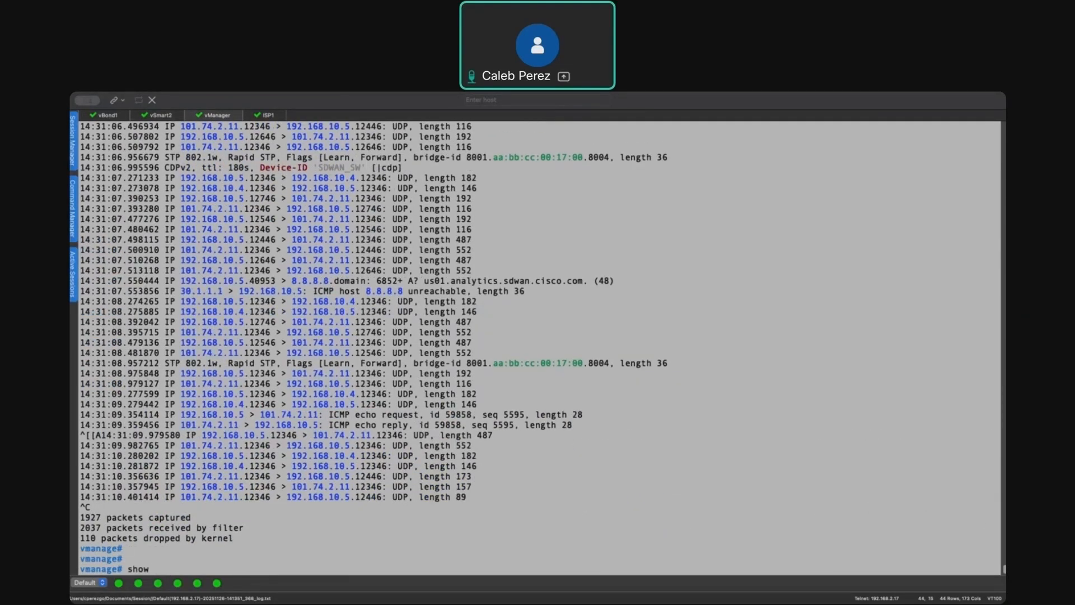
type("control c")
key("Tab")
key("Return")
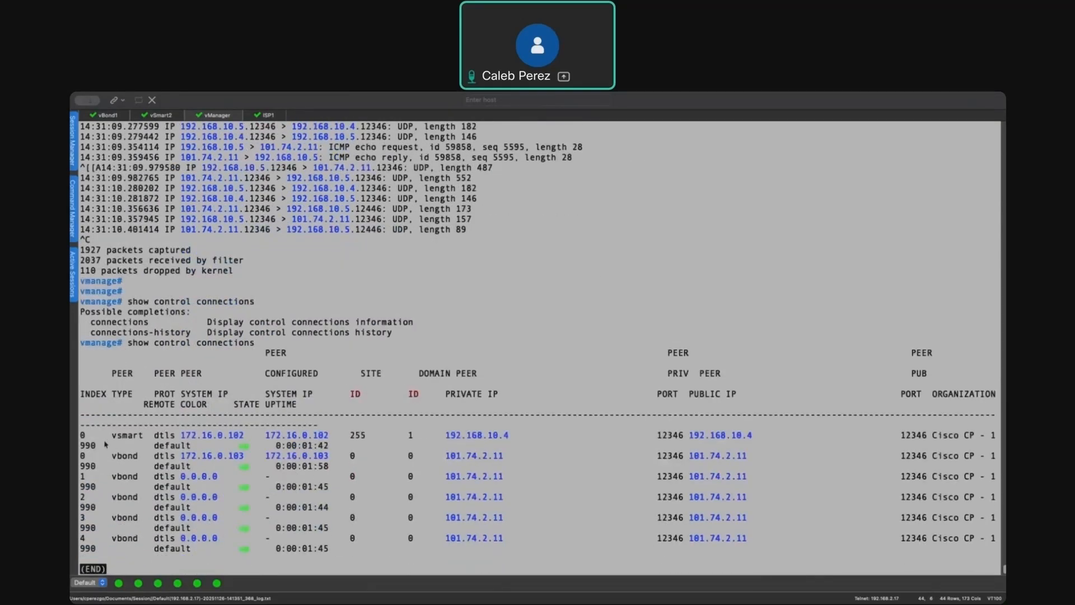
left_click_drag(86, 439, 795, 436)
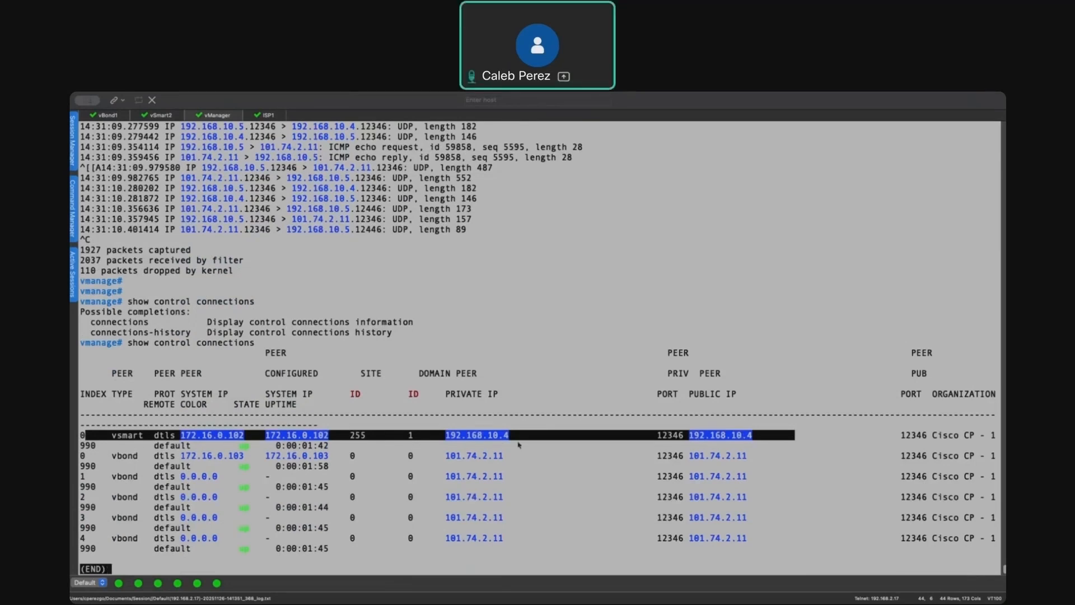
left_click_drag(83, 457, 824, 539)
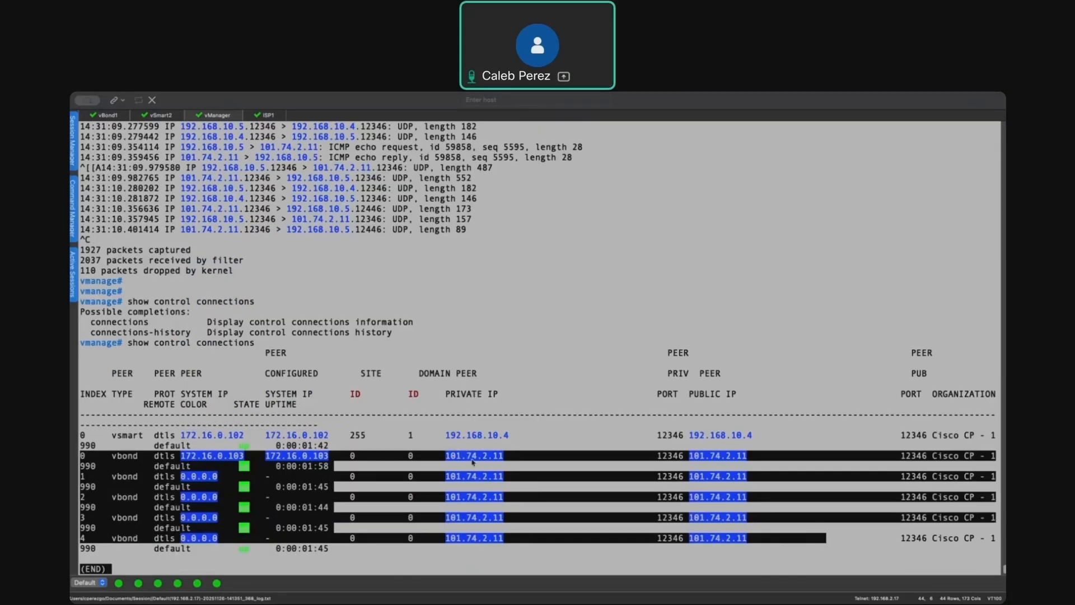
- Switch back to the EVE lab topology and examine the controller site
key("super+1")
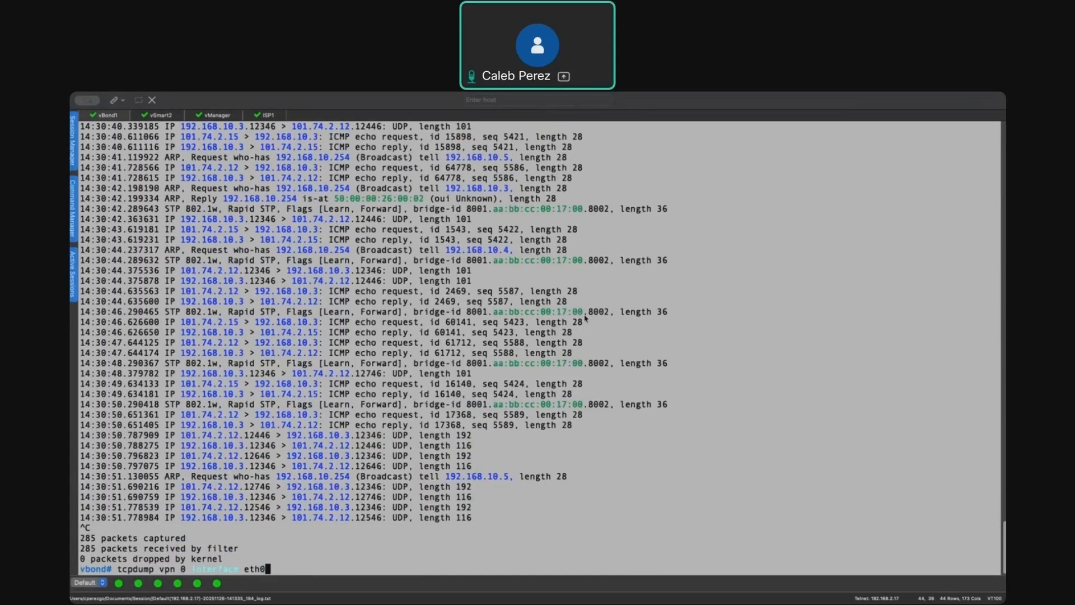
key("super+Tab")
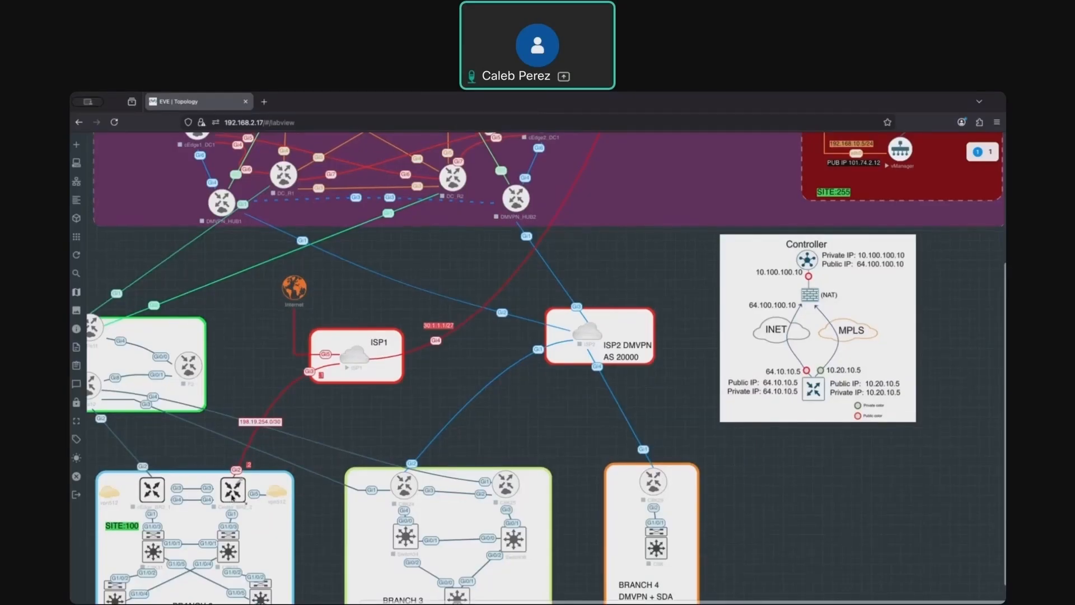
scroll(597, 385, "up", 5)
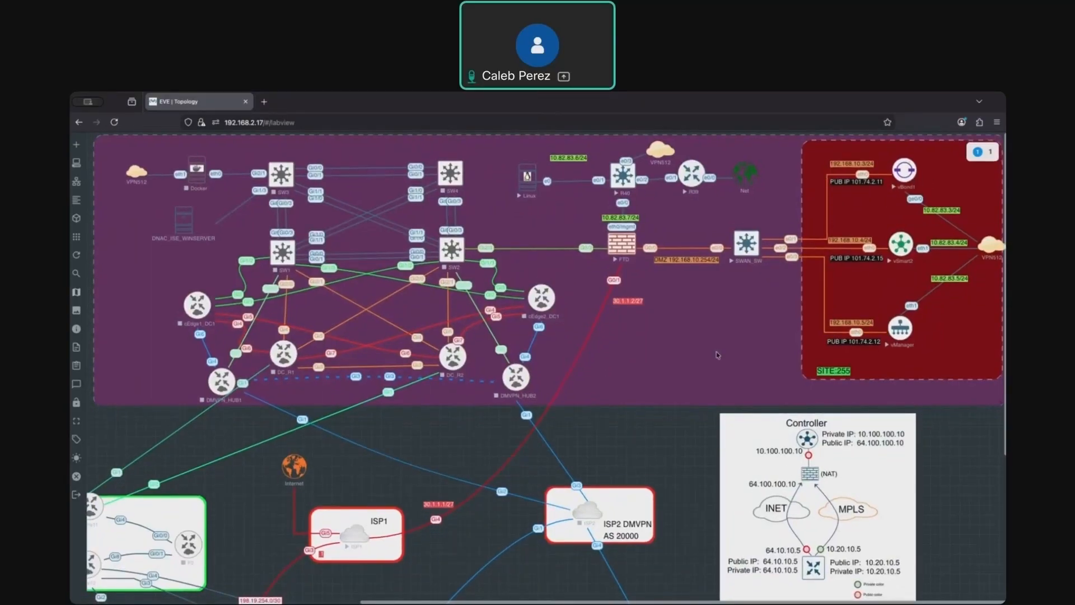
scroll(715, 355, "down", 4)
scroll(715, 355, "up", 4)
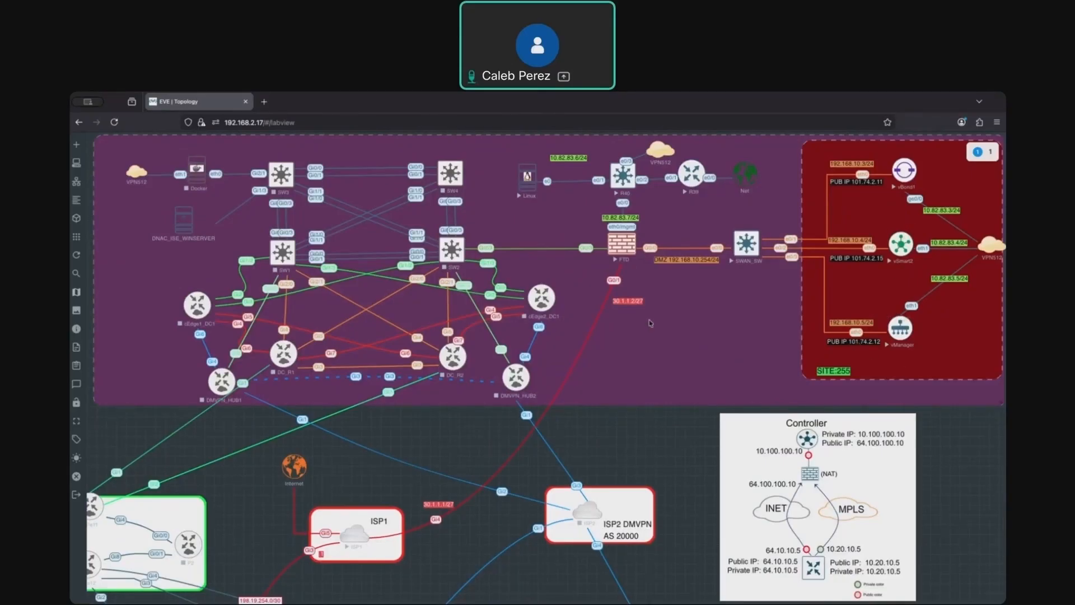
scroll(694, 330, "down", 1)
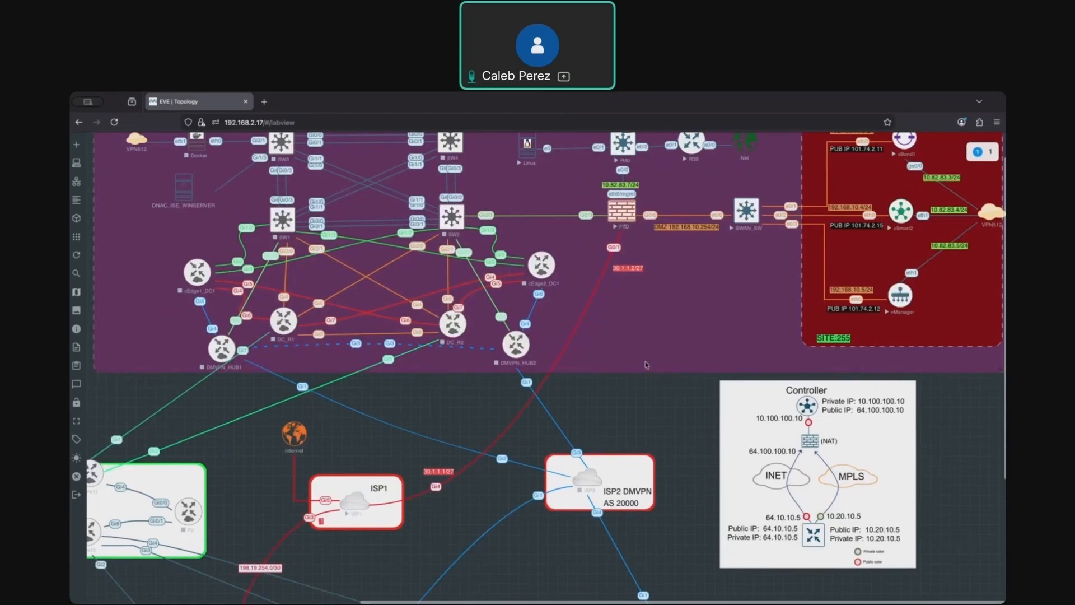
scroll(646, 367, "up", 1)
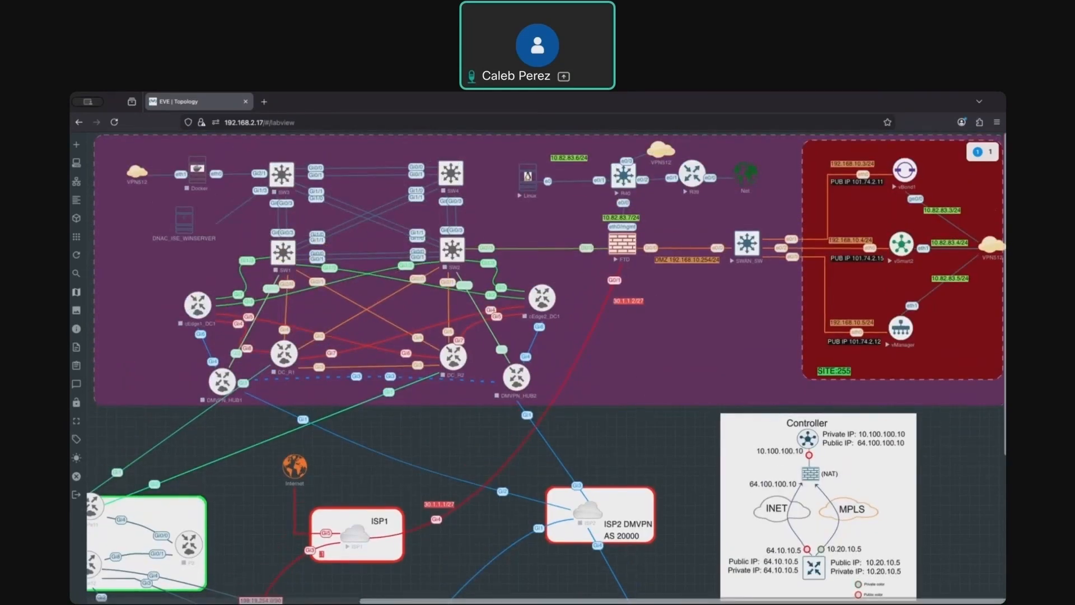
- Try to start an FTD packet capture with the options - host 198.19.254.2
key("super+Tab")
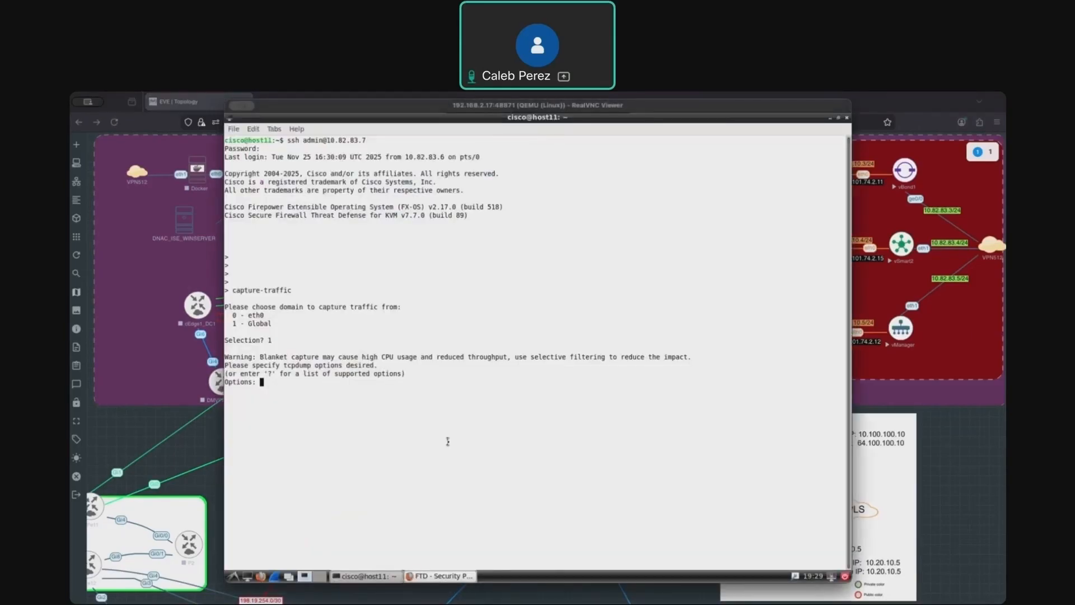
type("-")
type(" host ")
type("198")
type(".")
type("19")
type(".2")
type("55")
type(".2")
key("Return")
- Rerun capture-traffic in the Global domain with the options -n host 198.19.254.2
key("Up")
key("Return")
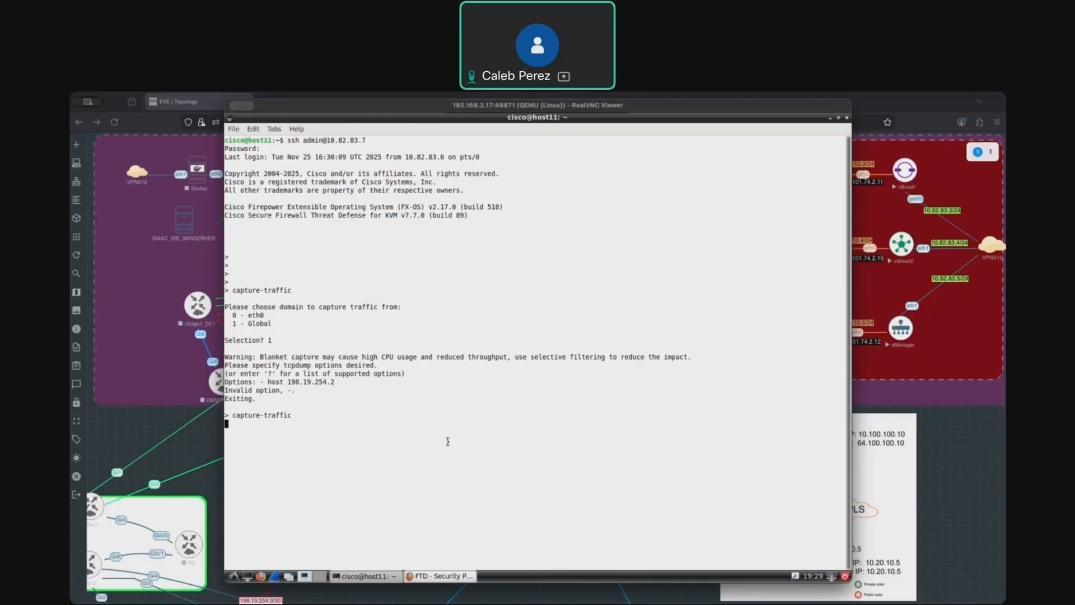
type("1")
key("Return")
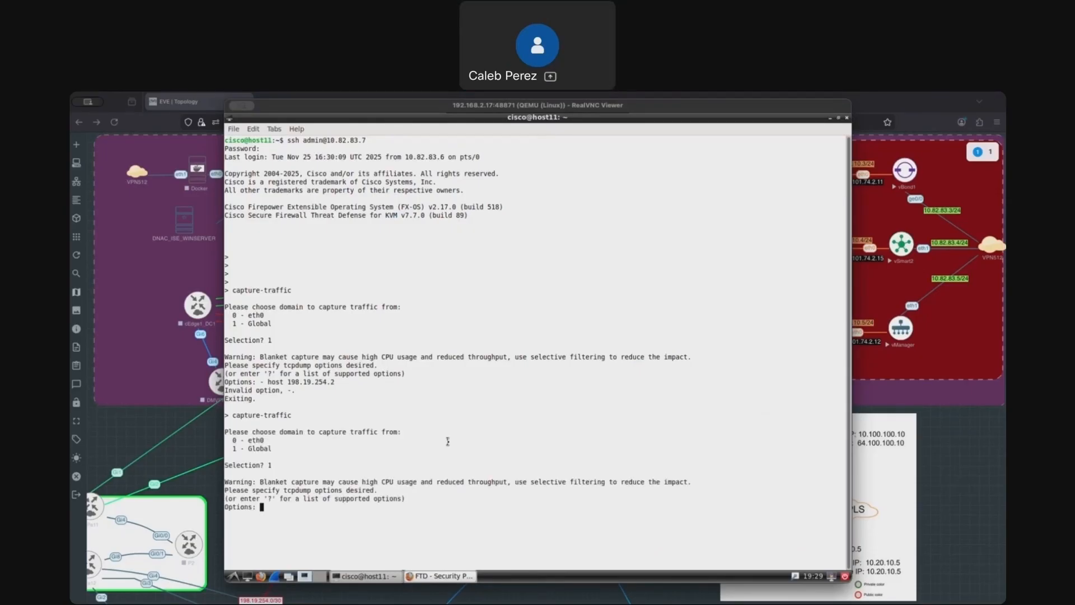
type("-n hos")
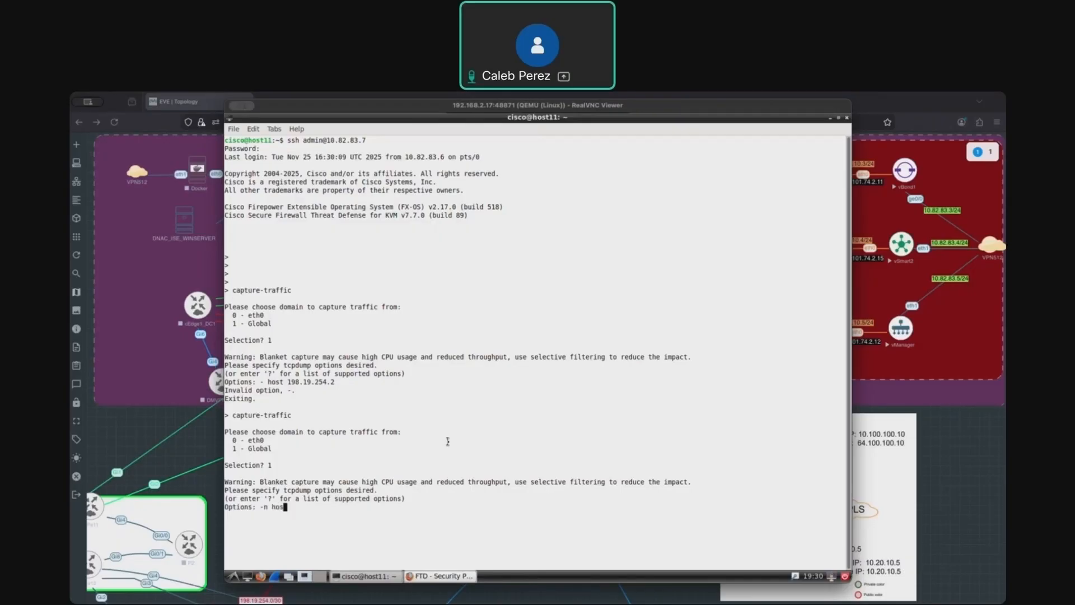
type("t 198.19.254.2")
key("Return")
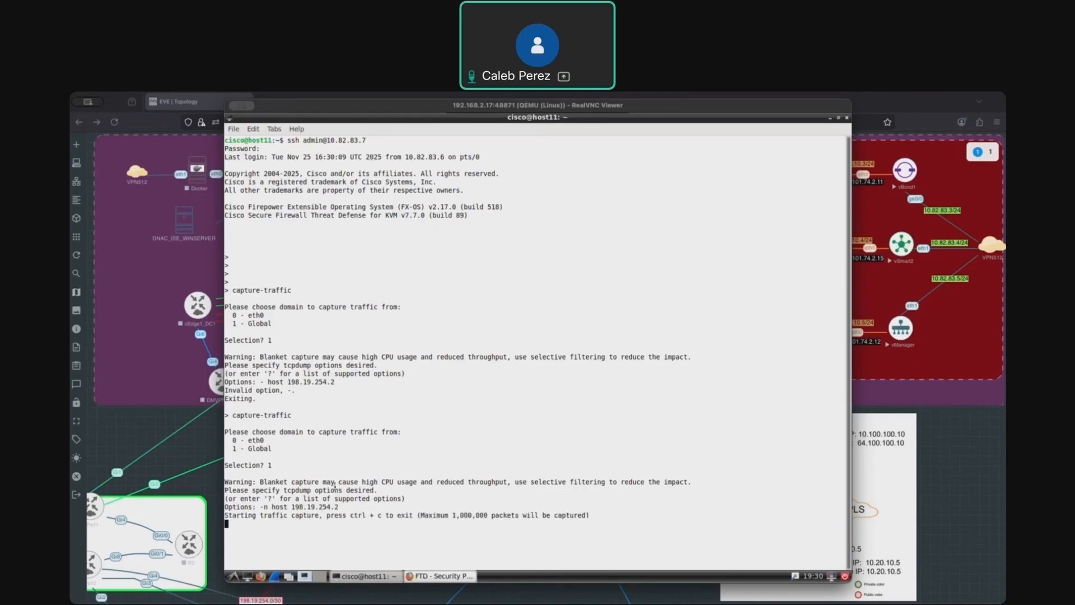
- Start the Cedge_BR2_2 node in the Branch 2 site of the EVE topology
key("super+Tab")
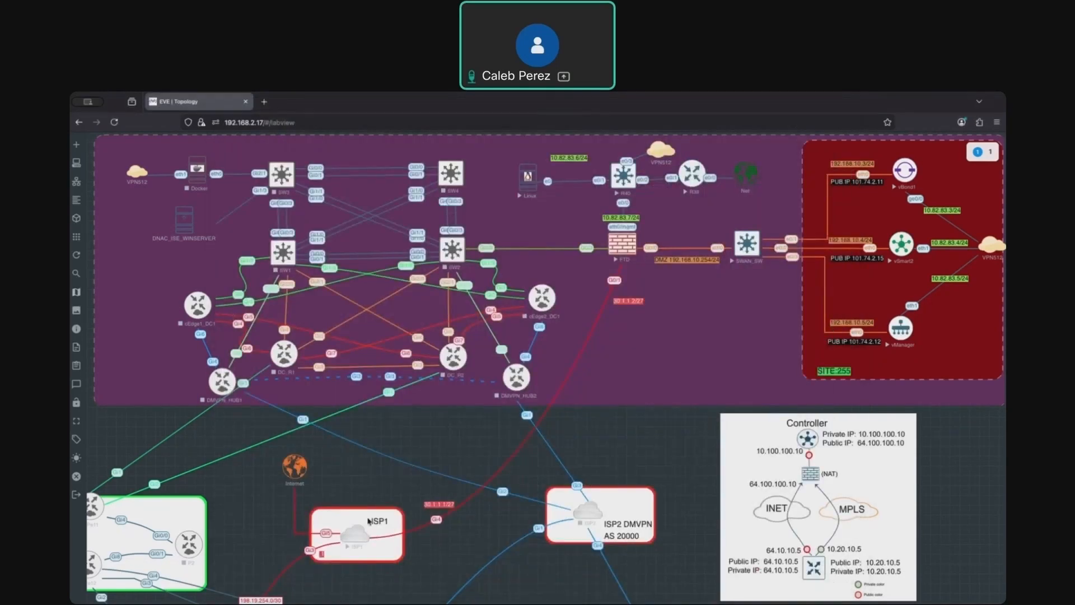
scroll(369, 521, "down", 4)
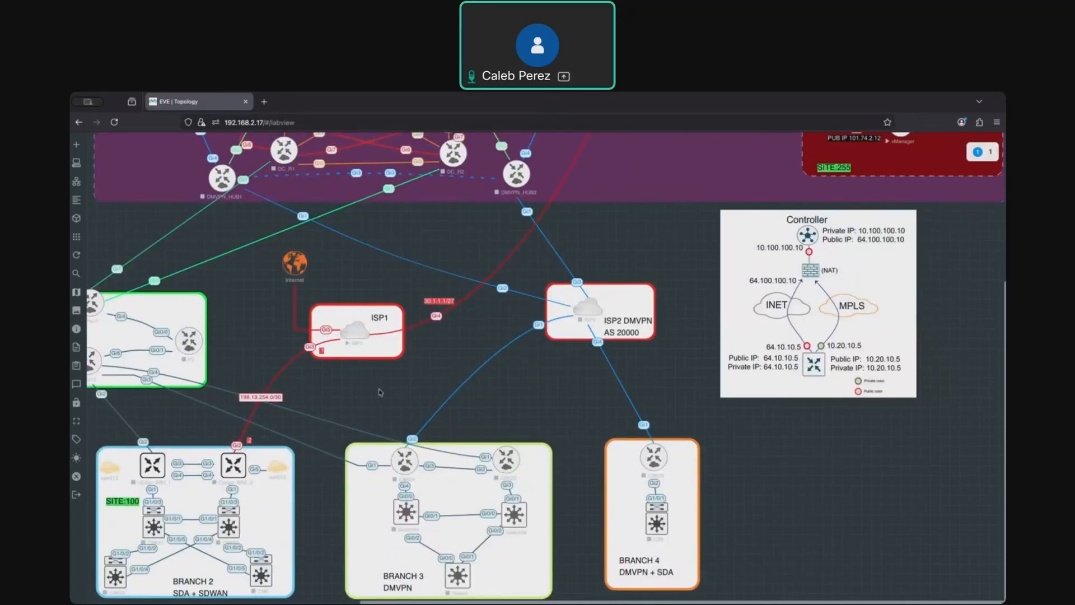
scroll(280, 448, "up", 4)
scroll(274, 493, "down", 3)
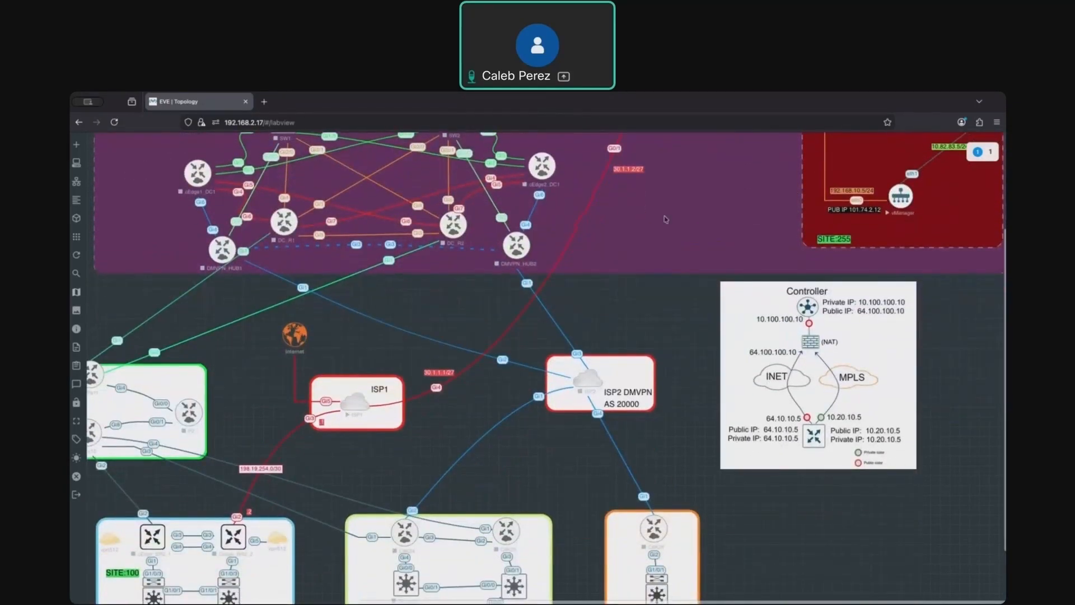
scroll(645, 235, "up", 3)
scroll(646, 285, "up", 1)
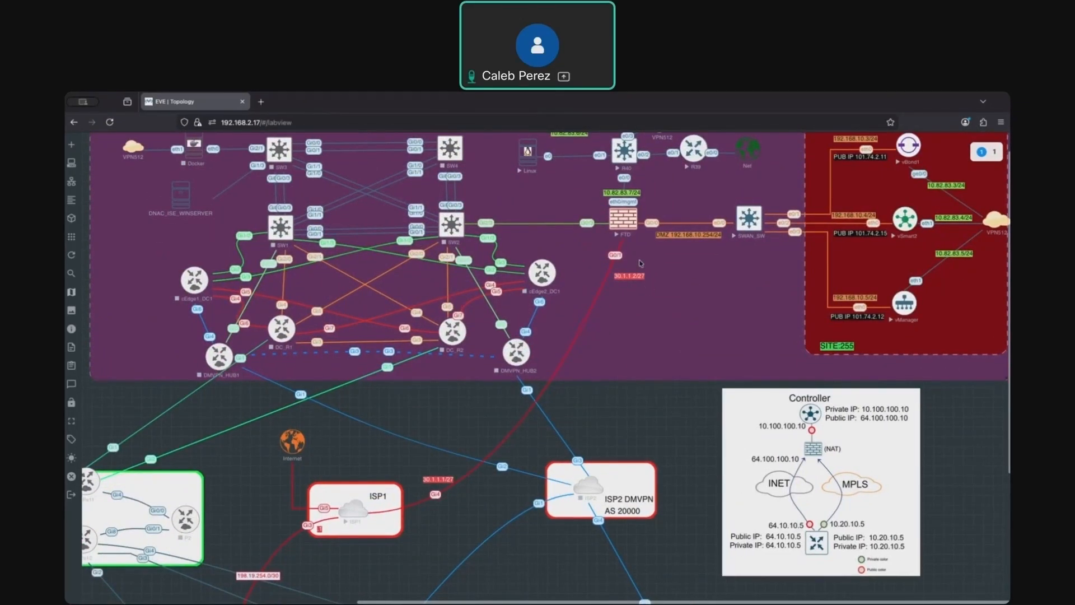
key("super+Tab")
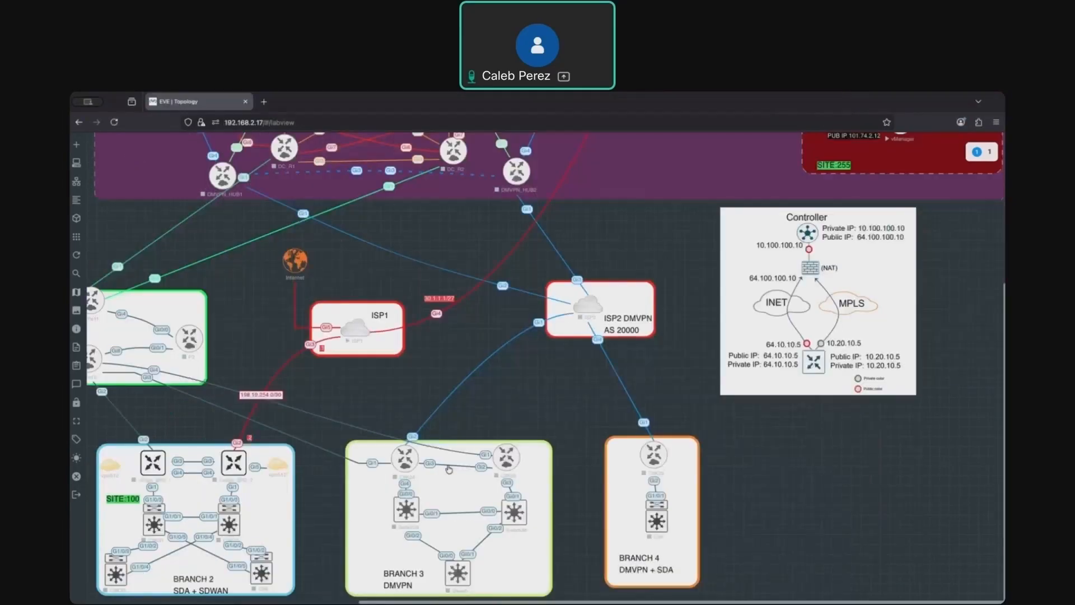
right_click(237, 468)
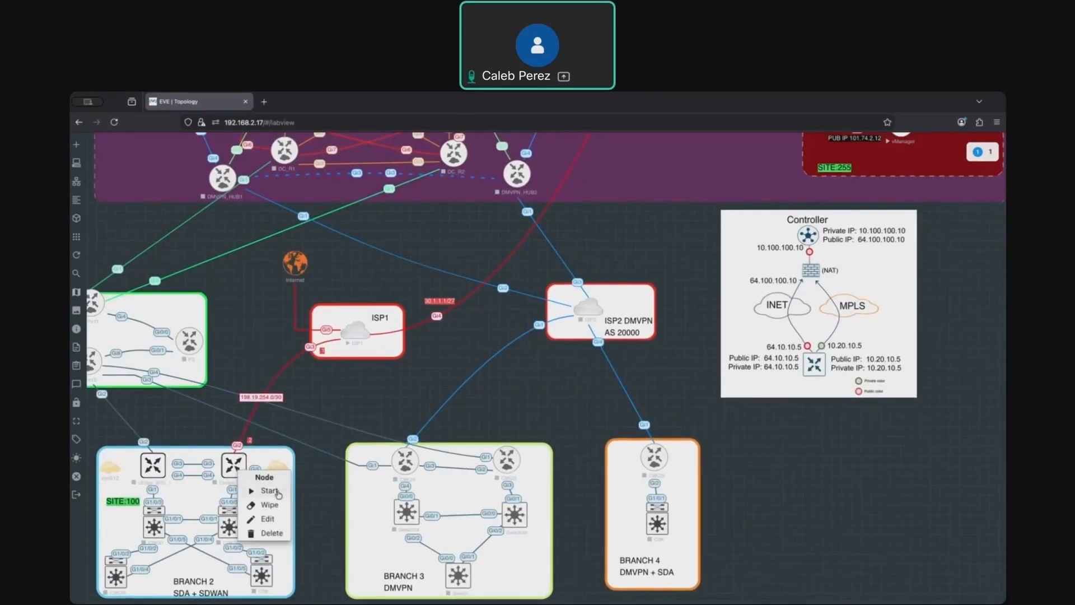
left_click(269, 491)
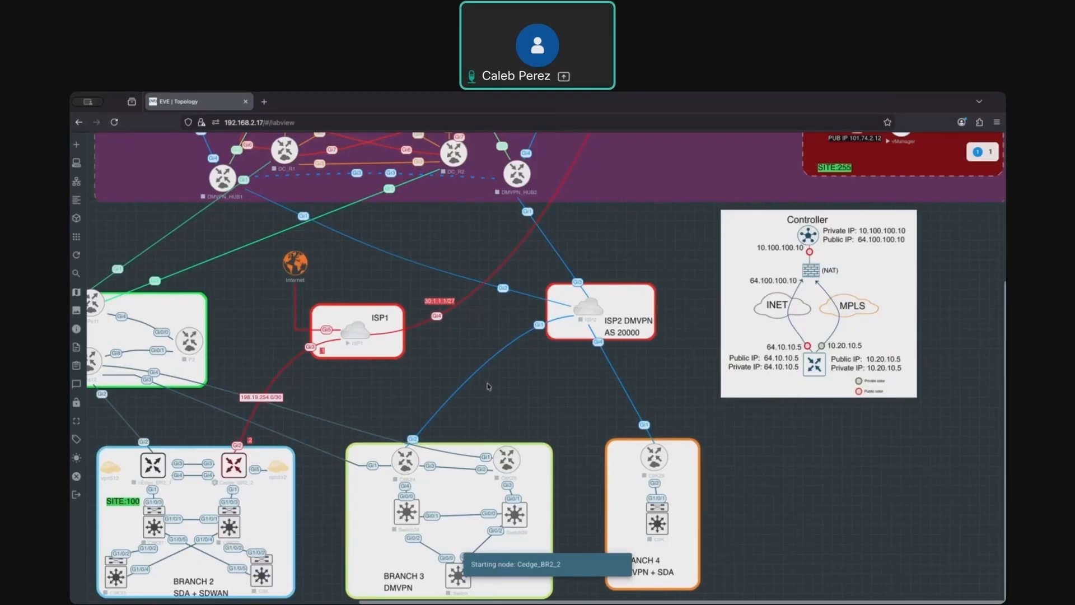
- Switch to the terminal sessions and open the Cedge_BR2_2 console tab
scroll(488, 386, "up", 4)
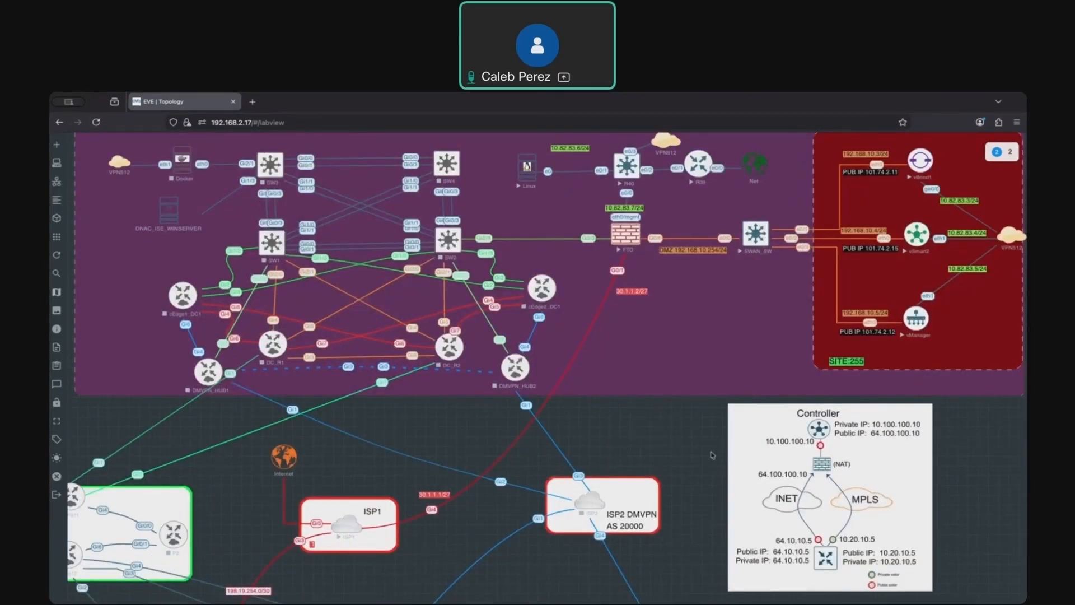
key("super+Tab")
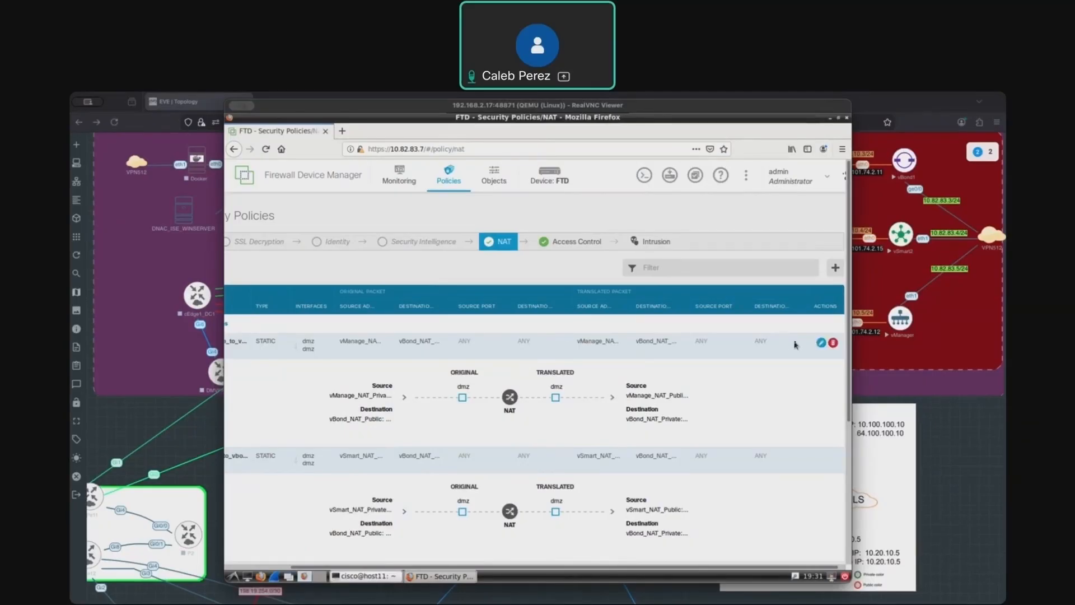
key("super+Tab")
scroll(230, 470, "down", 4)
left_click(229, 470)
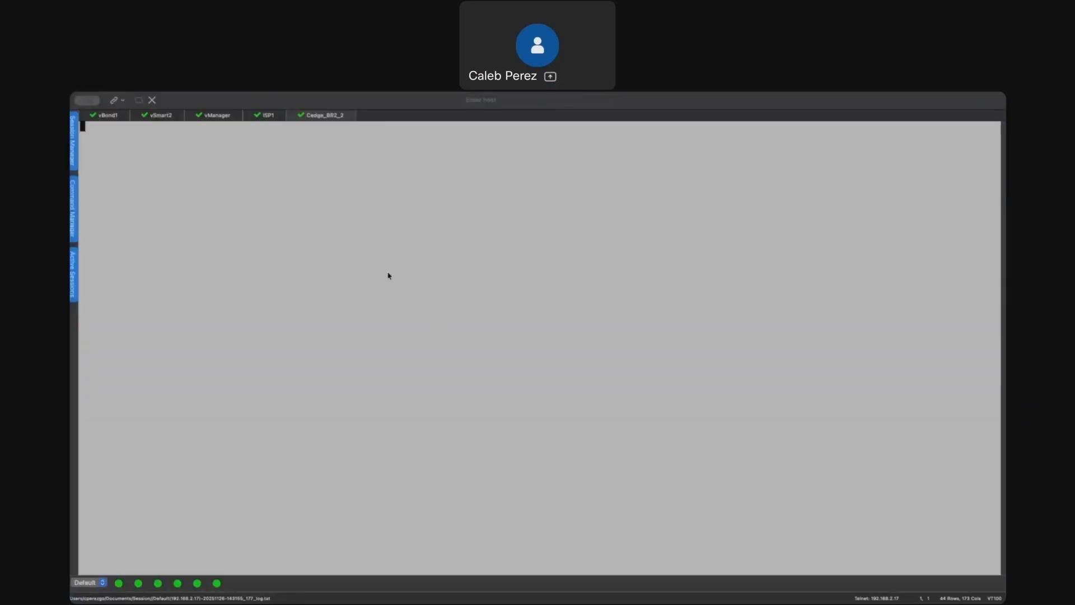
left_click(223, 117)
left_click(330, 118)
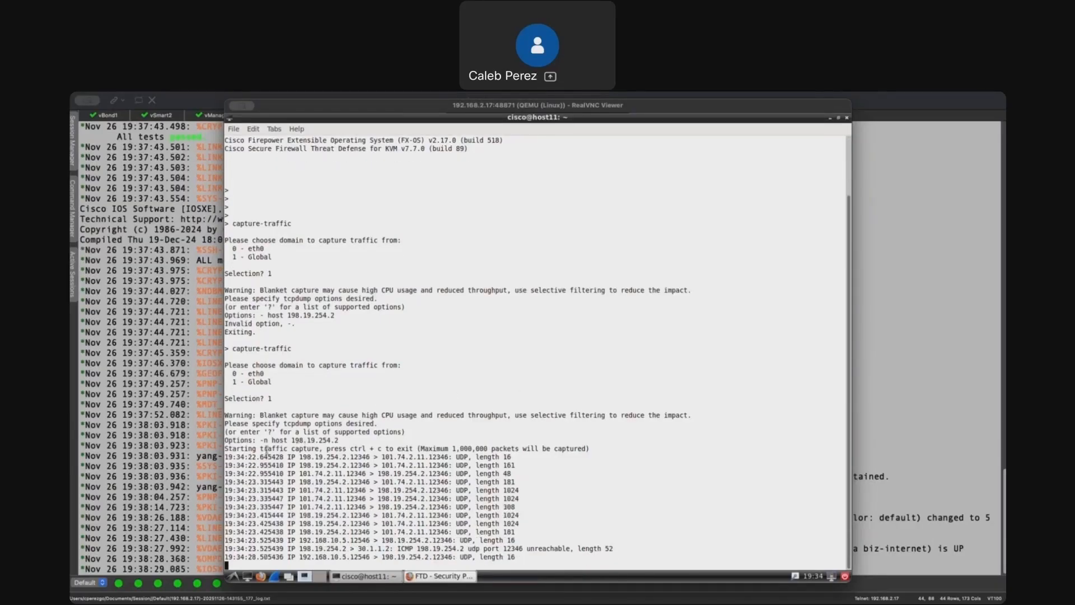
- Highlight the packet exchanges with 101.74.2.11, the ICMP unreachable and the 192.168.10.5 packets in the capture output
left_click_drag(299, 456, 515, 457)
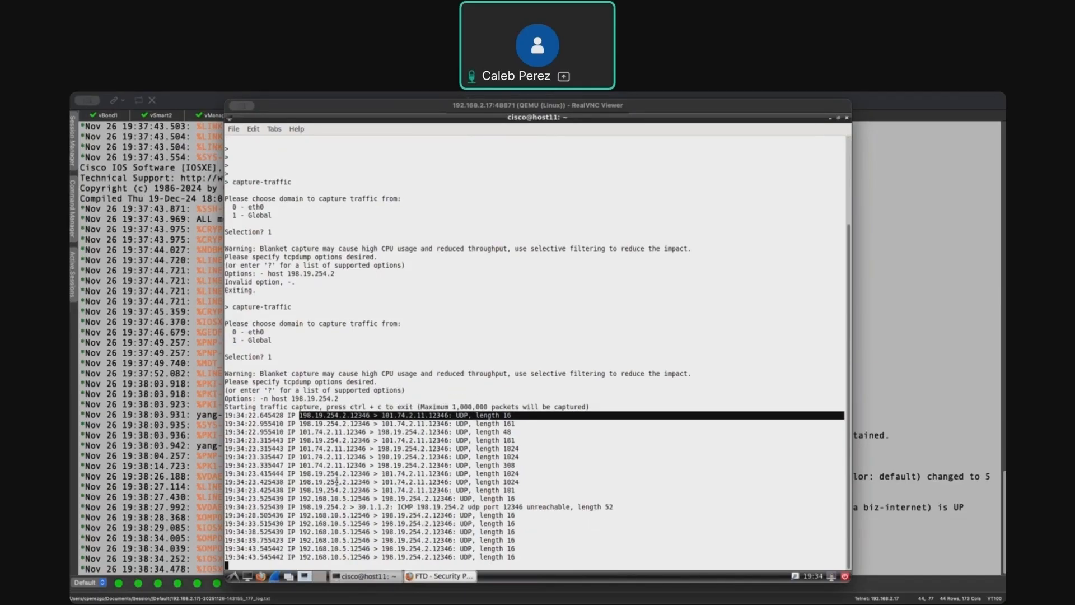
left_click_drag(299, 507, 424, 507)
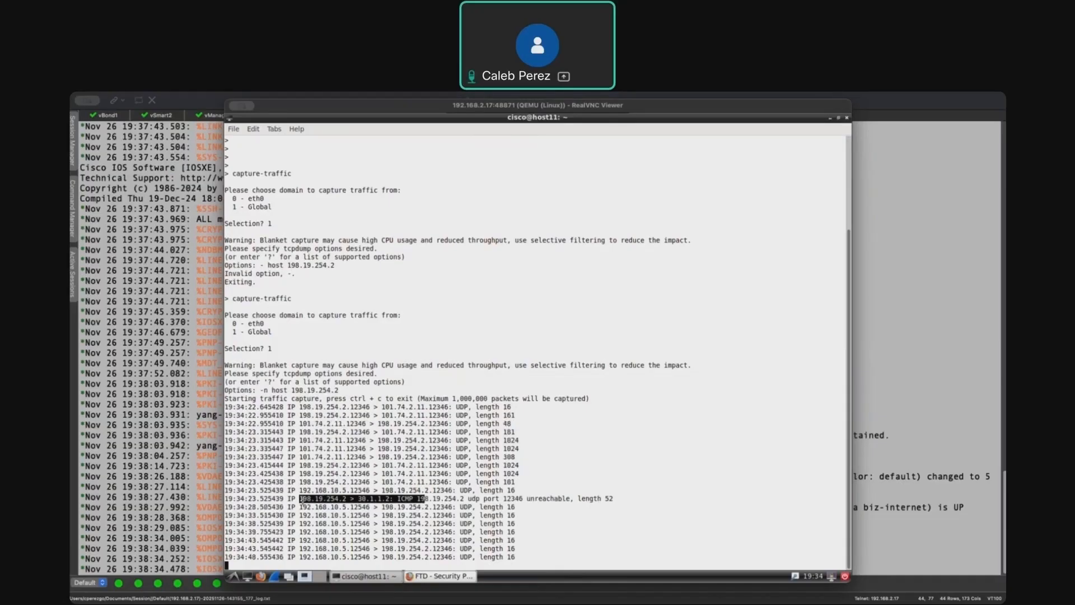
left_click_drag(299, 456, 449, 457)
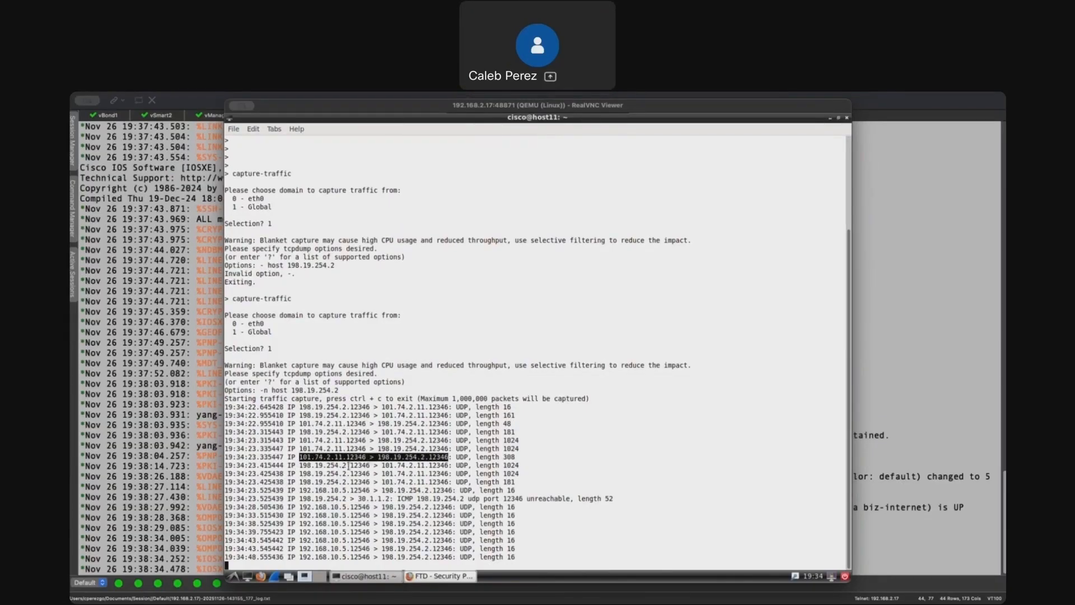
left_click_drag(300, 482, 384, 482)
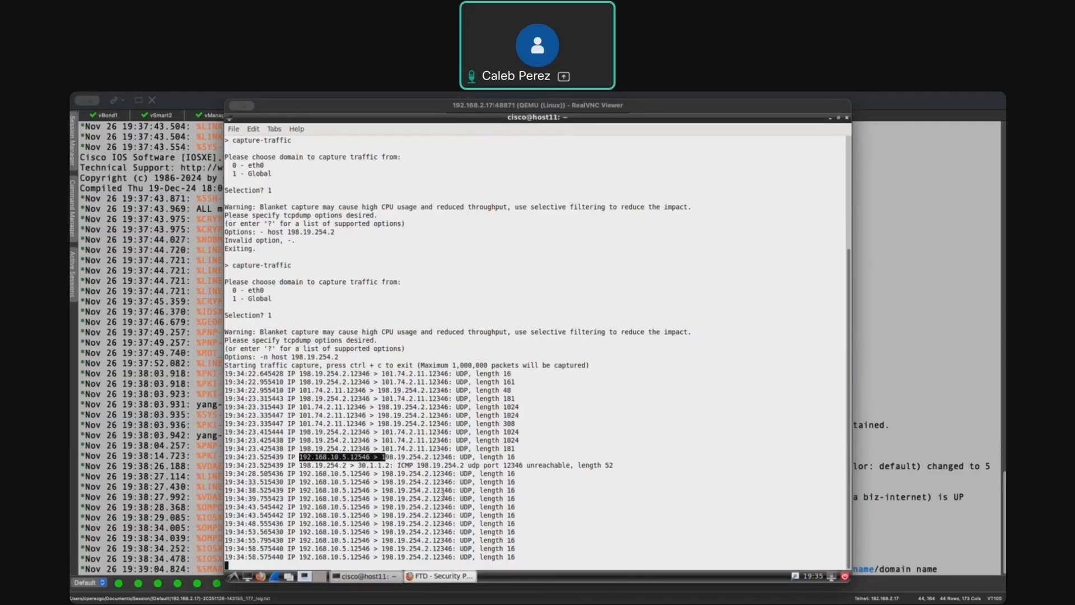
- Highlight the vBond and vManage peer private and public IPs in the cEdge control connections output
key("super+Tab")
left_click_drag(345, 528, 698, 528)
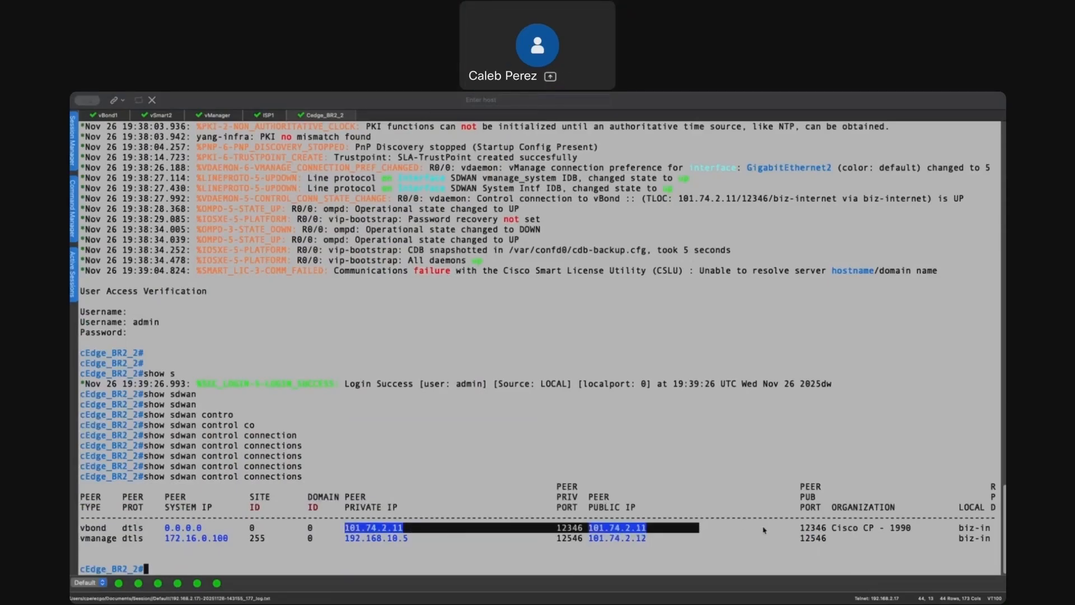
left_click_drag(340, 539, 422, 540)
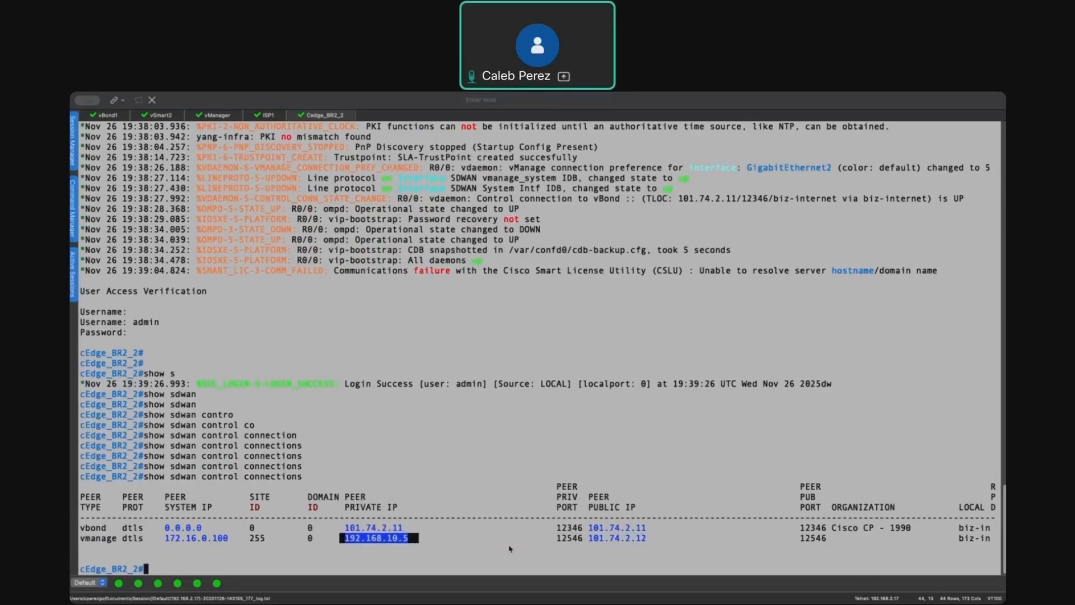
left_click_drag(655, 541, 584, 541)
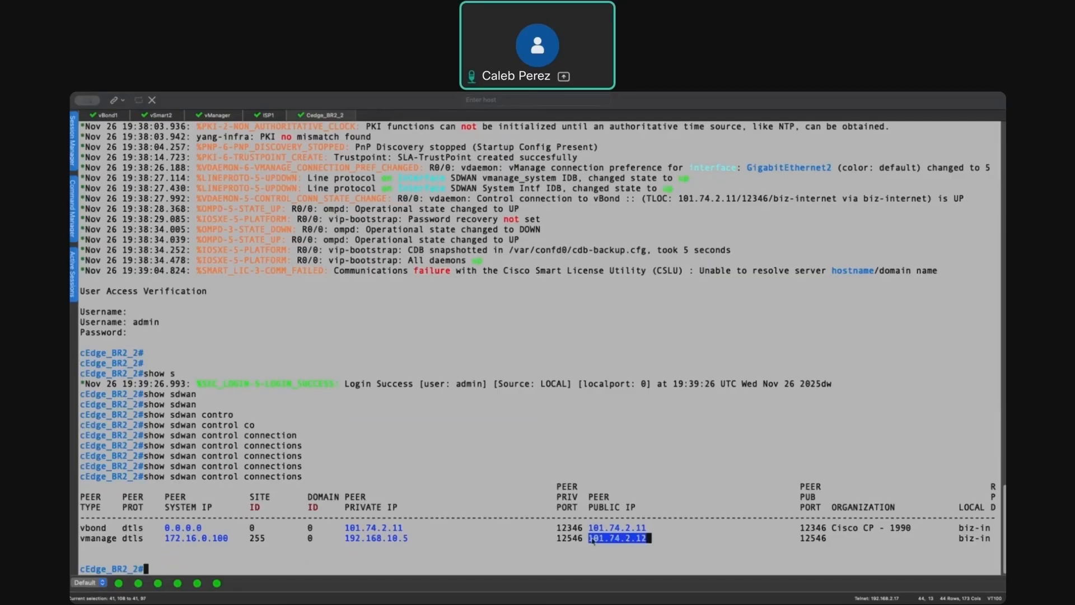
left_click_drag(343, 541, 423, 541)
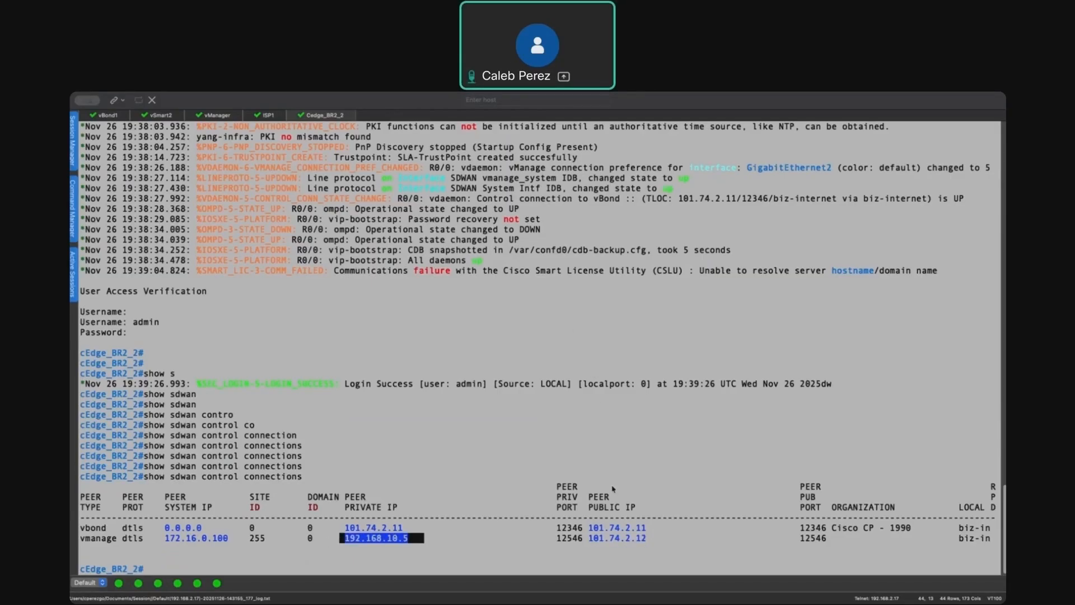
left_click_drag(650, 542, 345, 540)
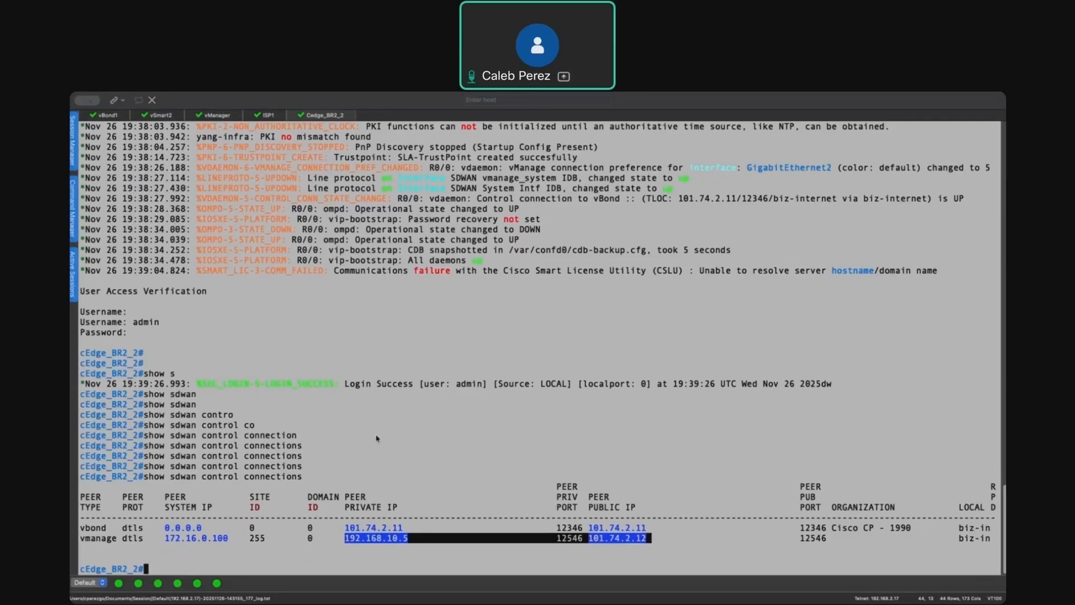
left_click(618, 544)
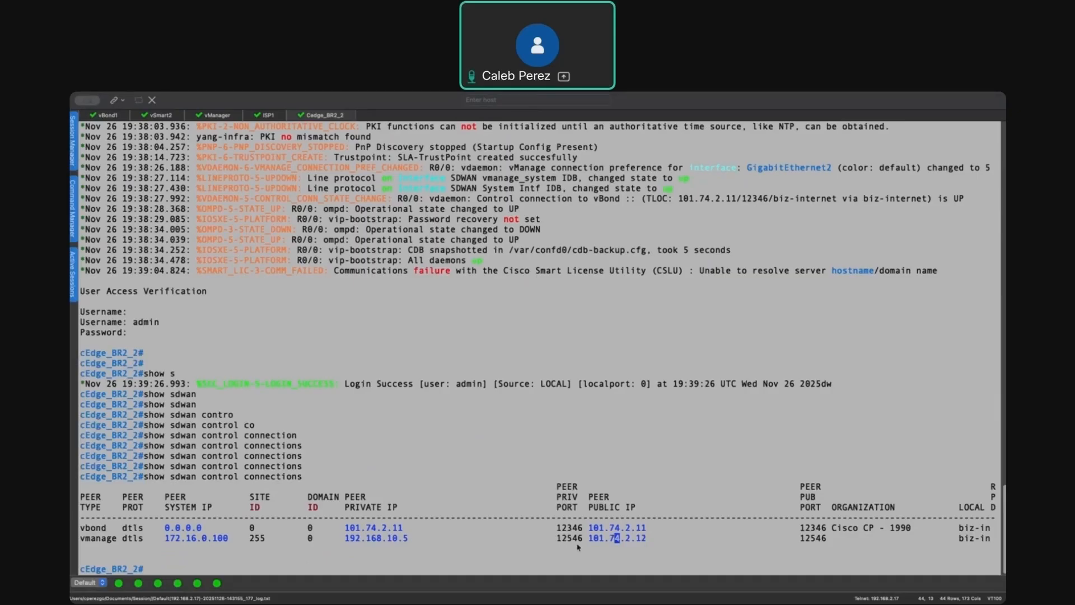
- Rerun show sdwan control connections on the cEdge
key("Up")
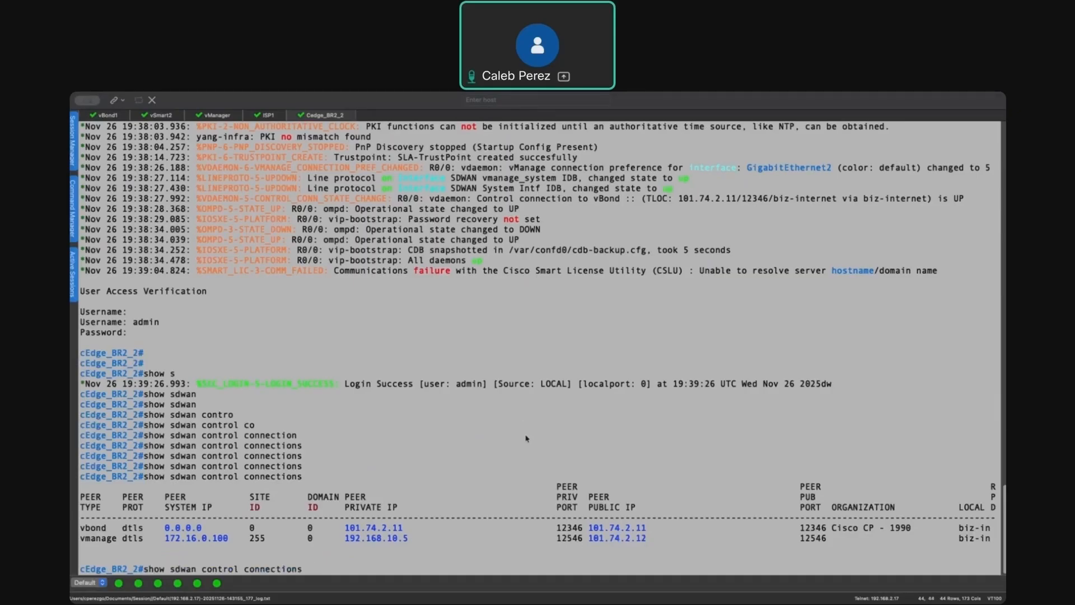
key("Return")
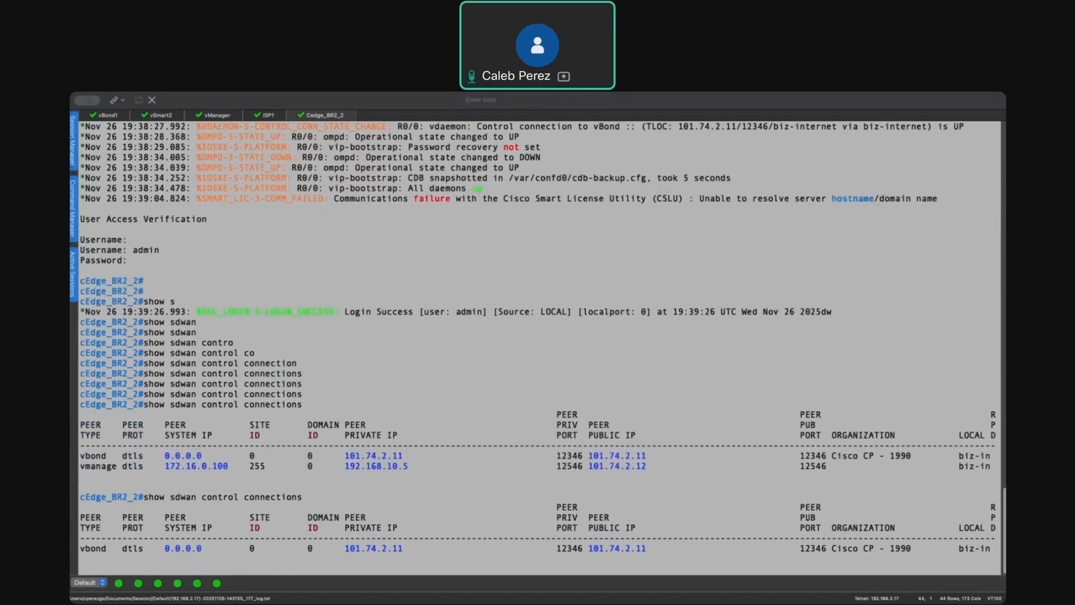
key("Return")
key("Return")
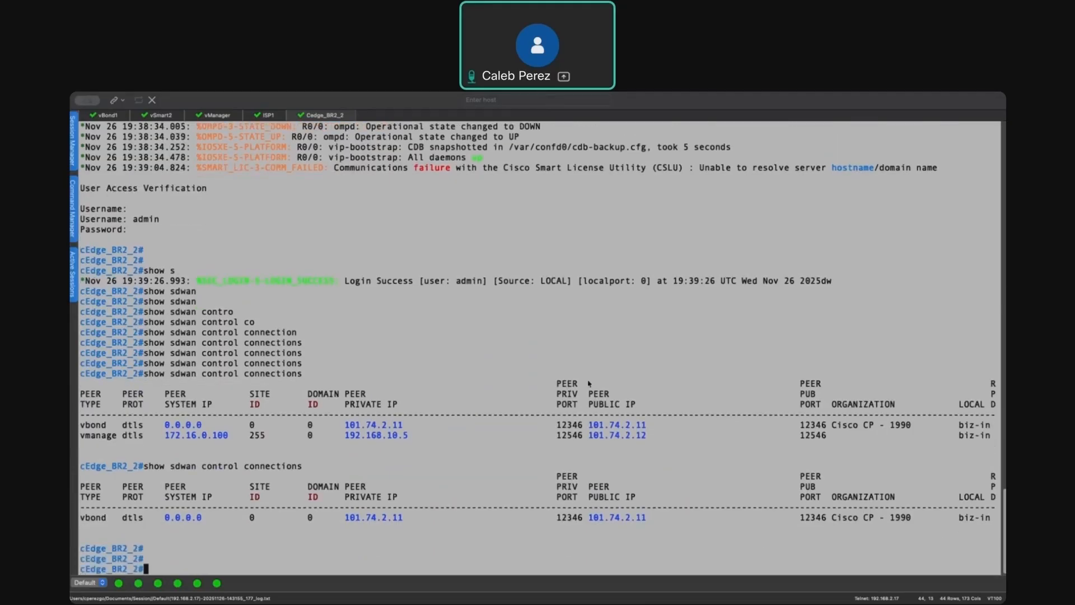
- Open the cEdge_to_vManage NAT rule on the FTD to inspect its settings, then close it
key("ctrl+Up")
left_click(504, 418)
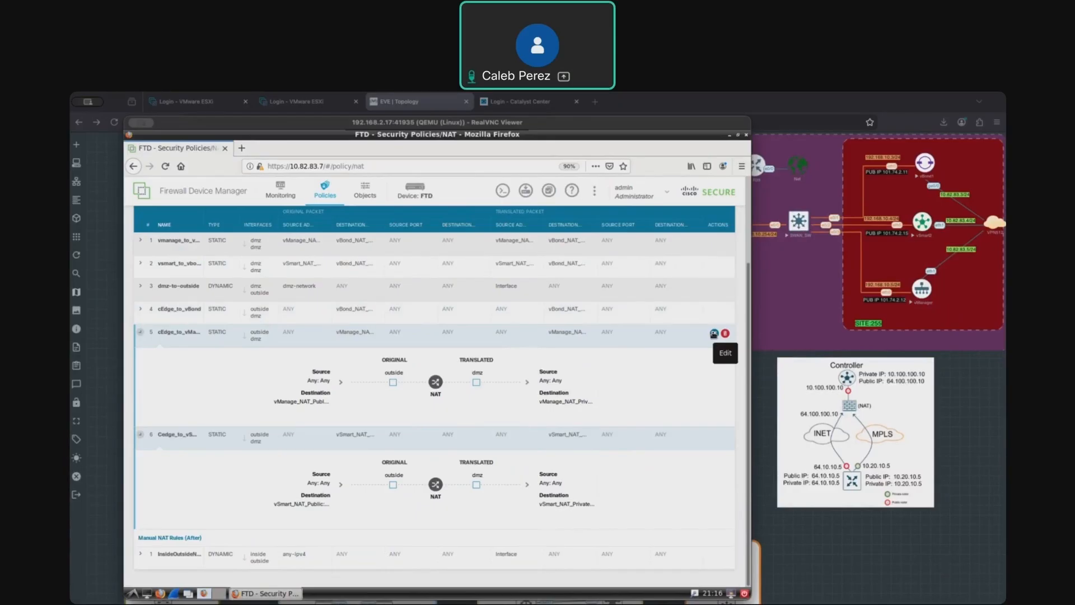
left_click(714, 334)
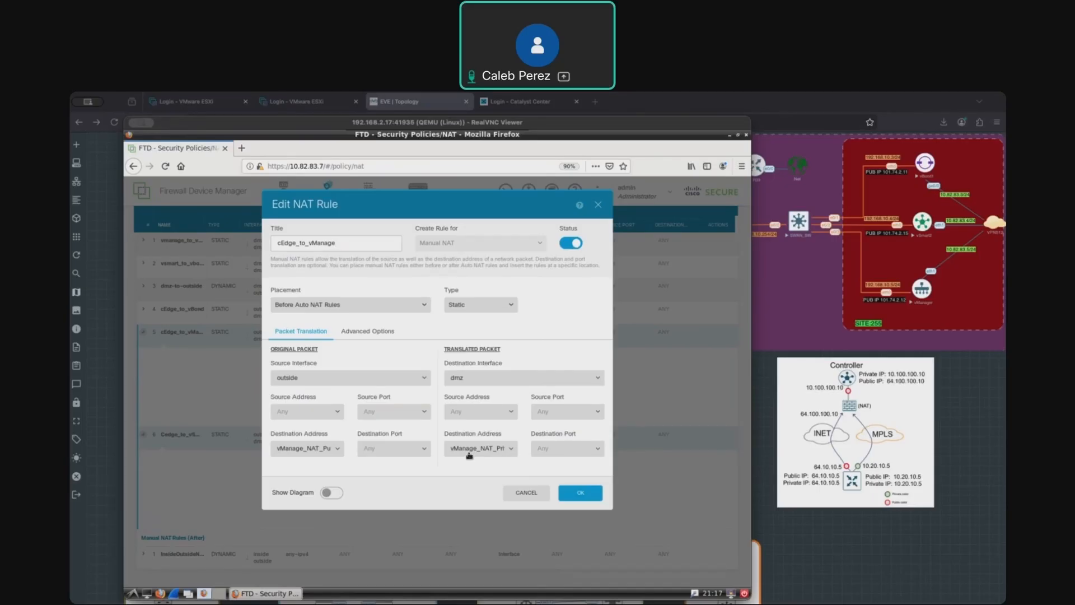
left_click(598, 205)
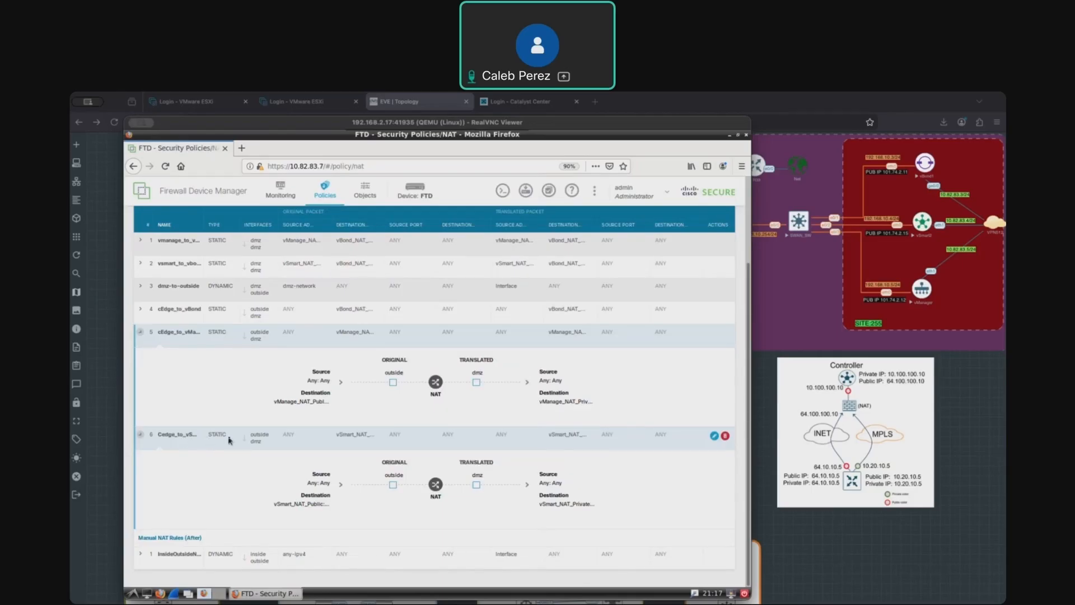
- Switch to the cEdge_BR2_2 console and log in as admin
left_click(785, 280)
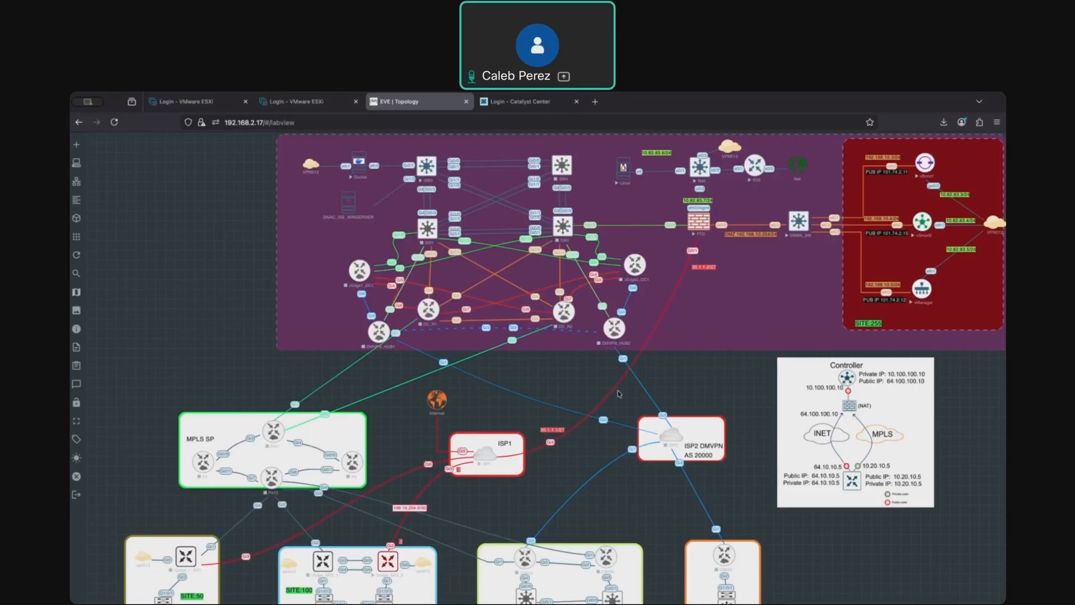
key("ctrl+Up")
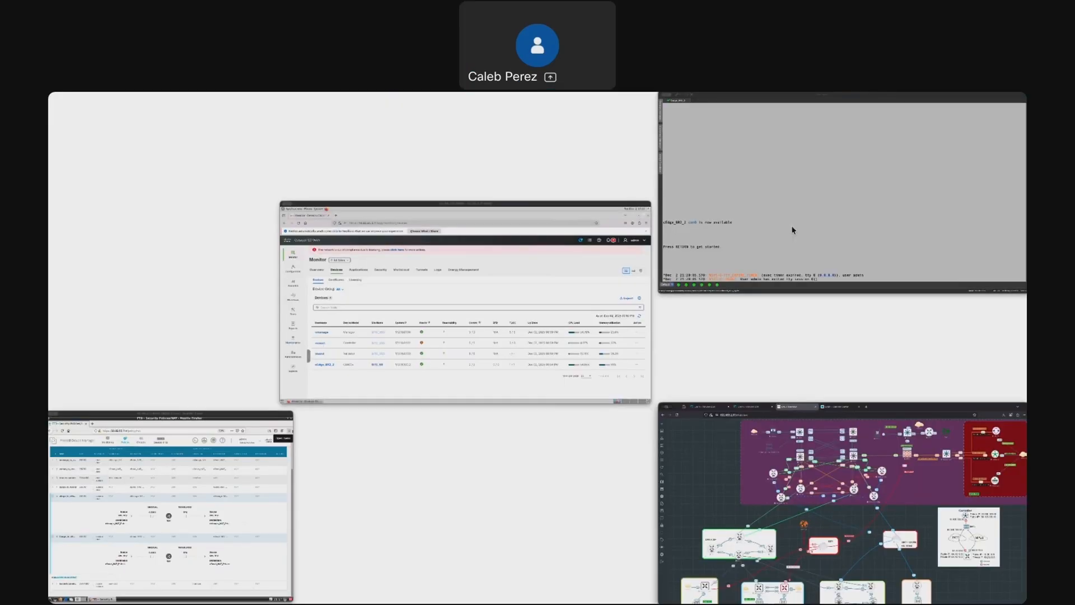
left_click(791, 227)
type("admin")
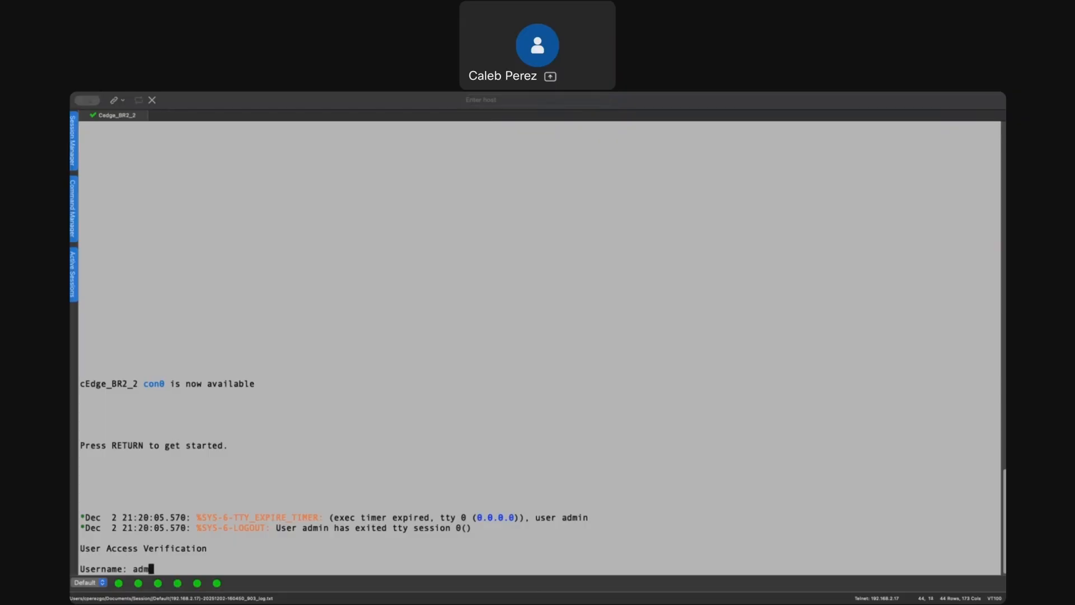
key("Return")
key("Return")
key("Return")
key("Return")
- Run show sdwan control connections on the cEdge
type("show")
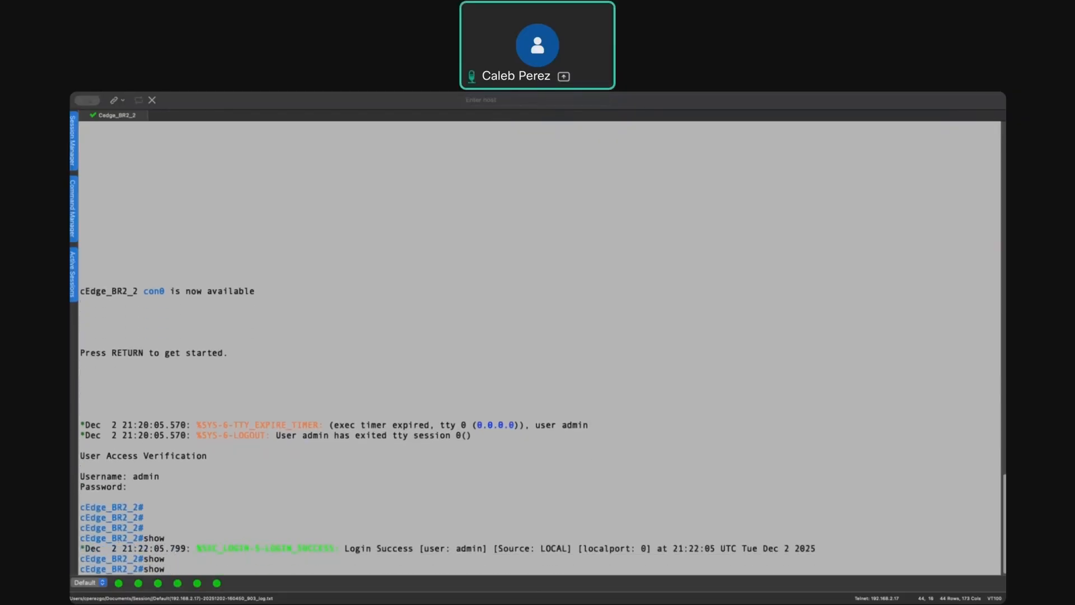
key("Tab")
type("sdw")
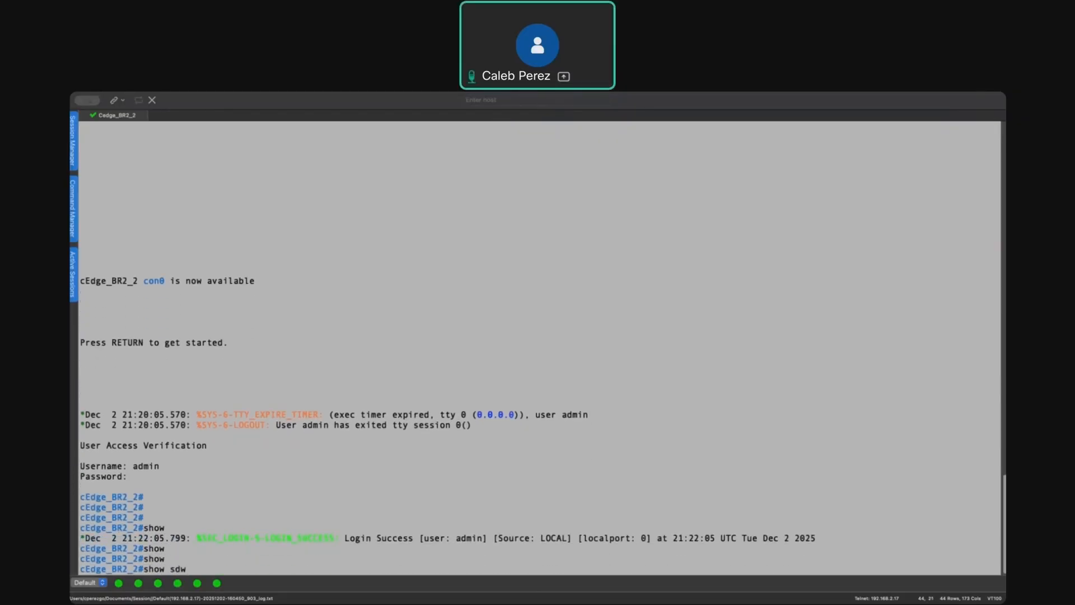
key("Tab")
key("Tab")
type("contgro")
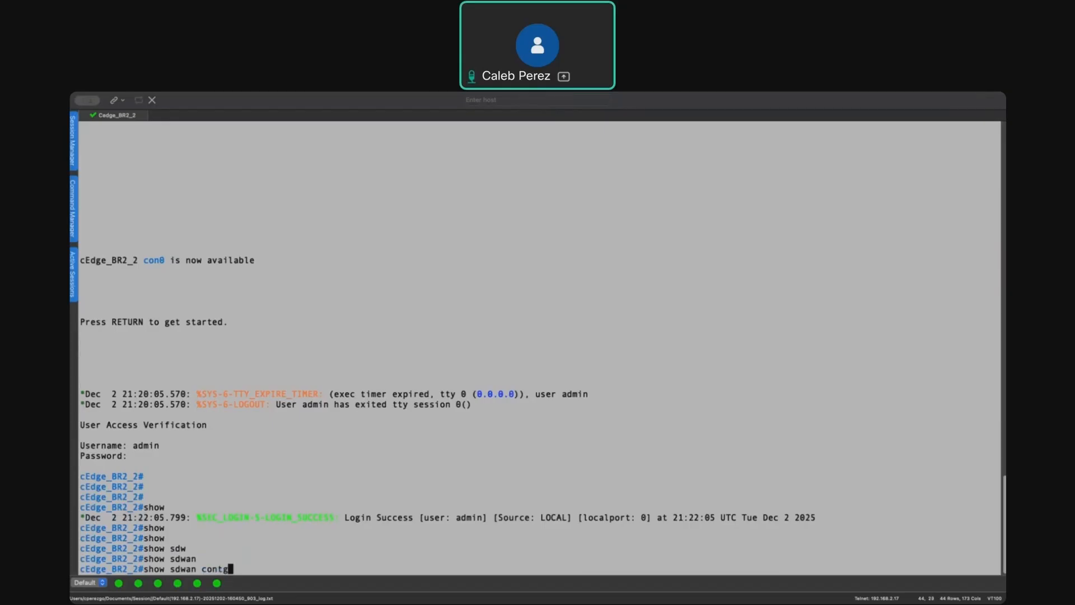
key("Tab")
key("BackSpace")
key("BackSpace")
key("BackSpace")
type("ro")
key("Tab")
type("co")
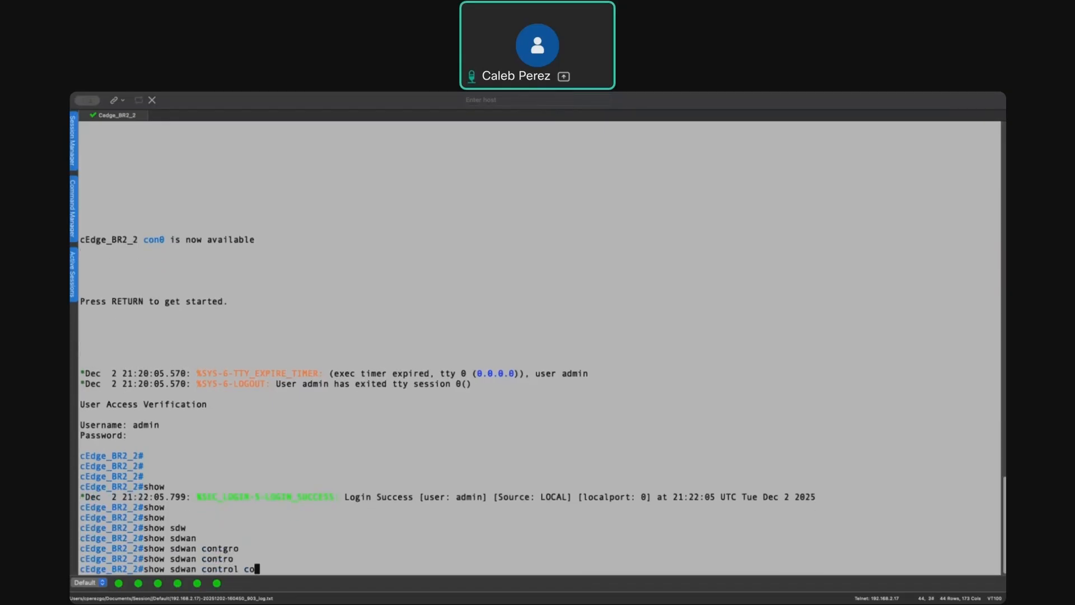
key("Tab")
key("Tab")
type("s")
key("Tab")
key("Tab")
key("Return")
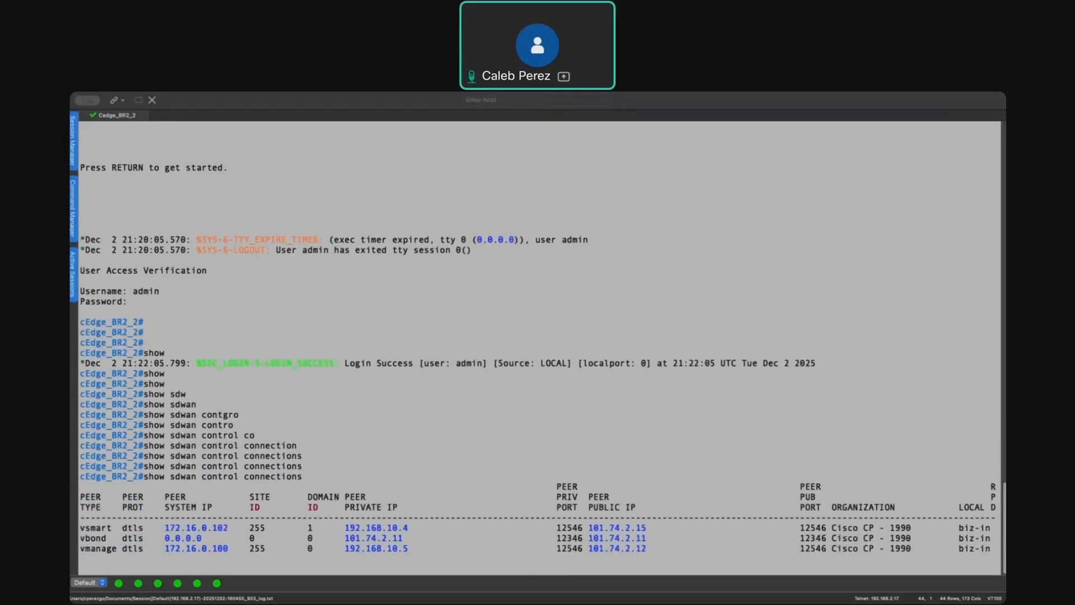
key("Return")
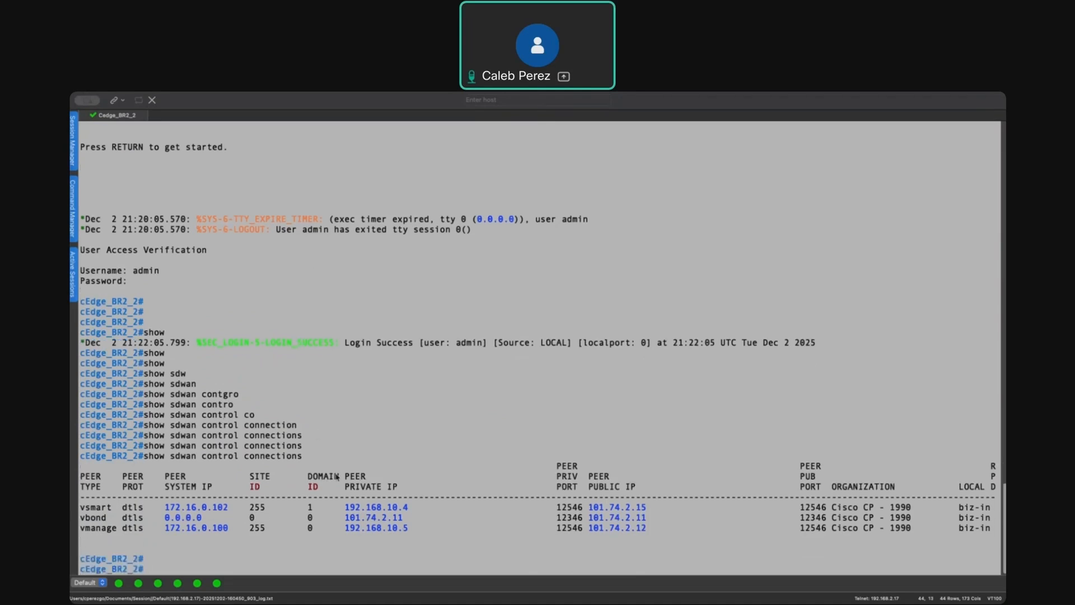
- Highlight the vSmart, vBond and vManage peer rows and their private and public IPs in the control connections output
left_click_drag(82, 510, 202, 513)
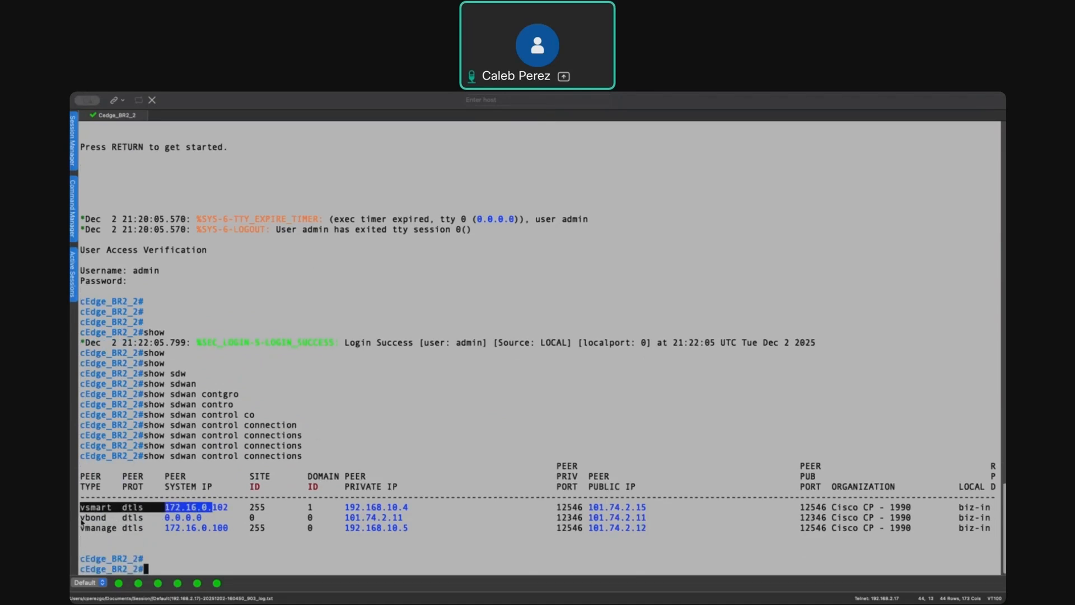
left_click_drag(81, 520, 165, 521)
left_click_drag(81, 530, 493, 542)
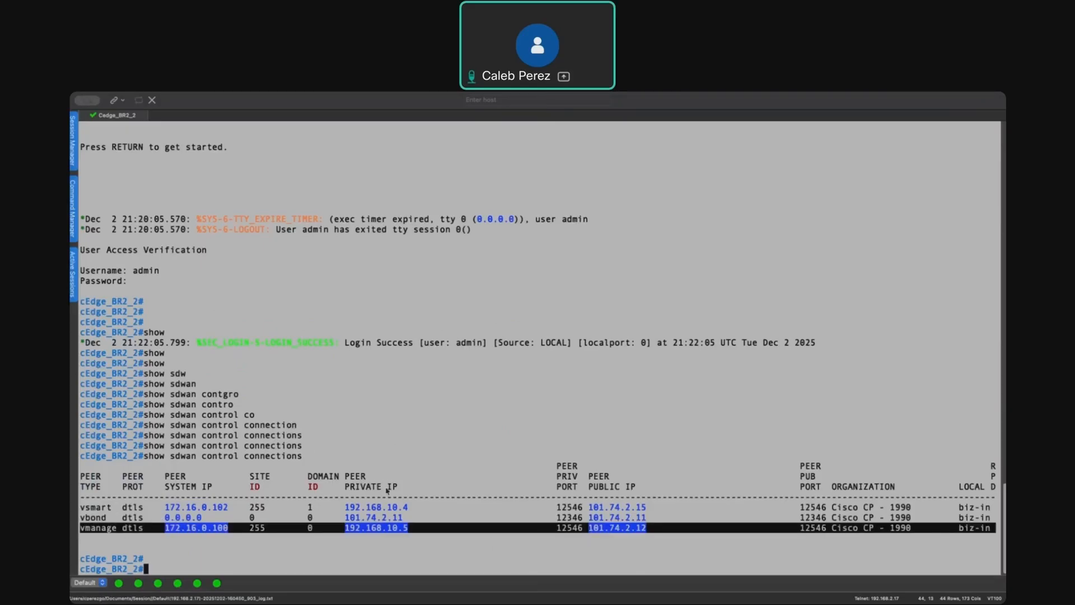
key("Up")
left_click_drag(657, 531, 584, 532)
left_click_drag(409, 531, 336, 530)
left_click_drag(648, 508, 597, 508)
- Run show sdwan control local-properties on the cEdge
key("BackSpace")
key("BackSpace")
key("BackSpace")
key("BackSpace")
key("BackSpace")
key("BackSpace")
key("BackSpace")
key("BackSpace")
key("BackSpace")
key("BackSpace")
type("loc")
key("Tab")
key("Return")
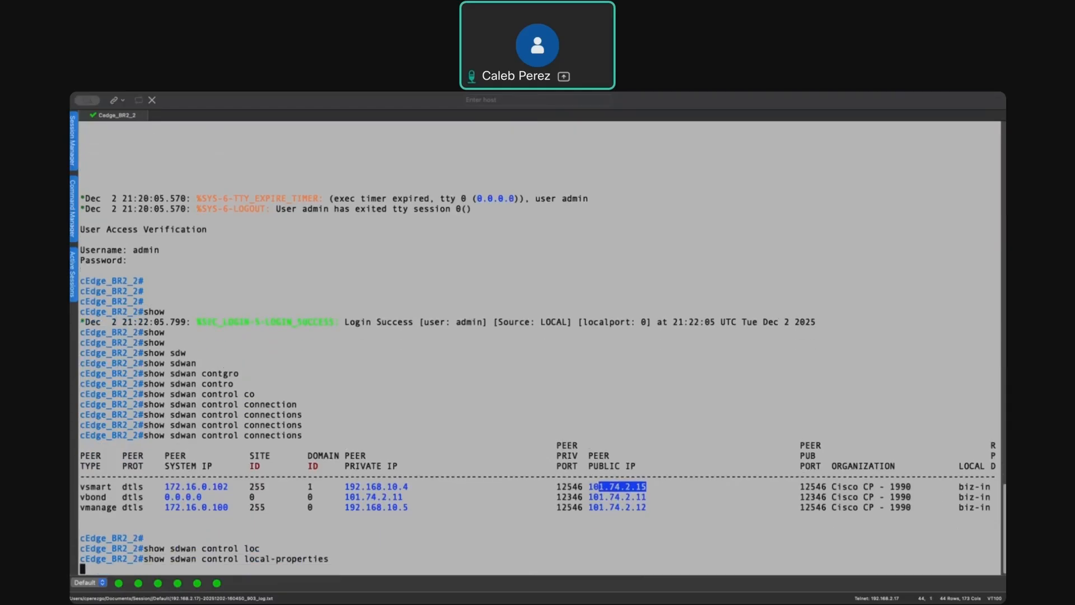
- Highlight the biz-internet color in the local-properties output and clear the recalled command line
key("Up")
left_click_drag(731, 548, 784, 548)
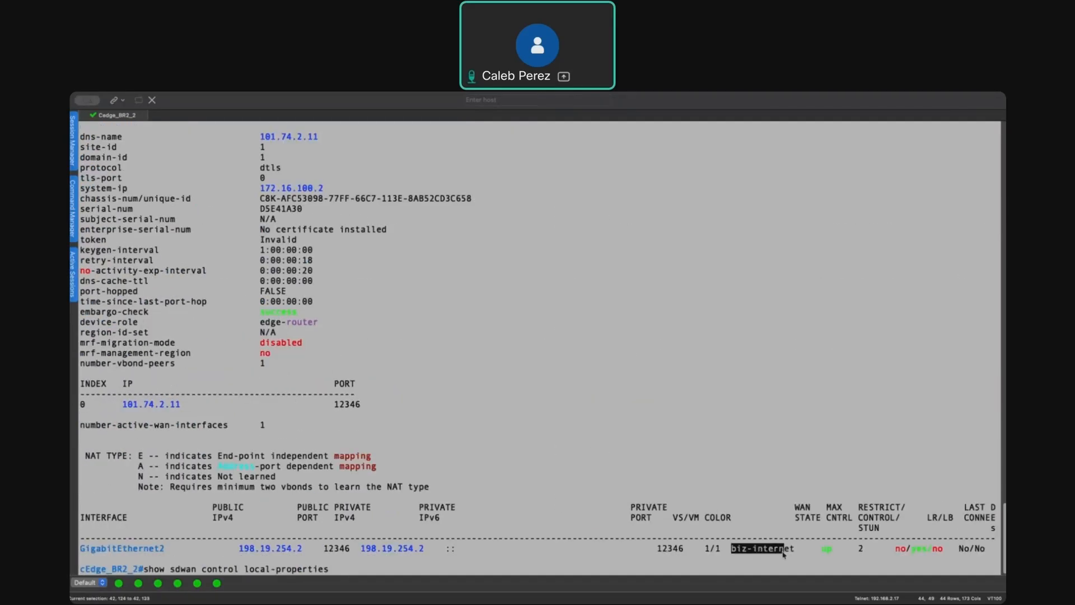
left_click(596, 387)
key("BackSpace")
key("BackSpace")
key("BackSpace")
key("BackSpace")
key("BackSpace")
key("BackSpace")
key("BackSpace")
key("BackSpace")
key("BackSpace")
key("BackSpace")
key("BackSpace")
key("BackSpace")
key("BackSpace")
key("BackSpace")
key("BackSpace")
key("BackSpace")
key("BackSpace")
key("BackSpace")
key("BackSpace")
key("BackSpace")
key("BackSpace")
key("BackSpace")
key("BackSpace")
key("BackSpace")
key("BackSpace")
key("BackSpace")
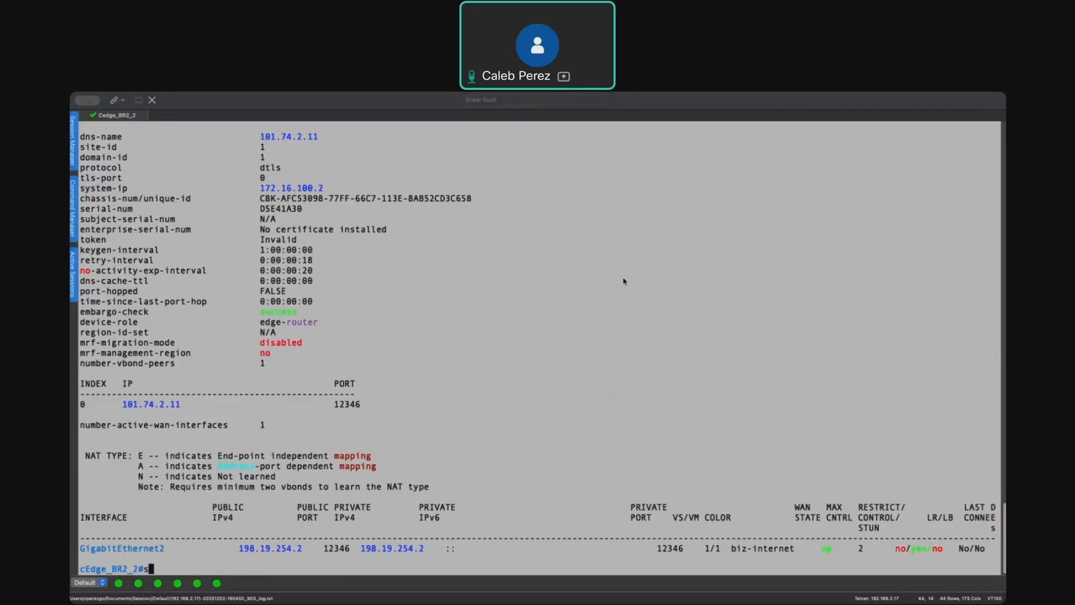
- Review the cEdge_BR2_2 entry on the vManage Monitor Devices page, then return to the EVE topology
key("ctrl+Up")
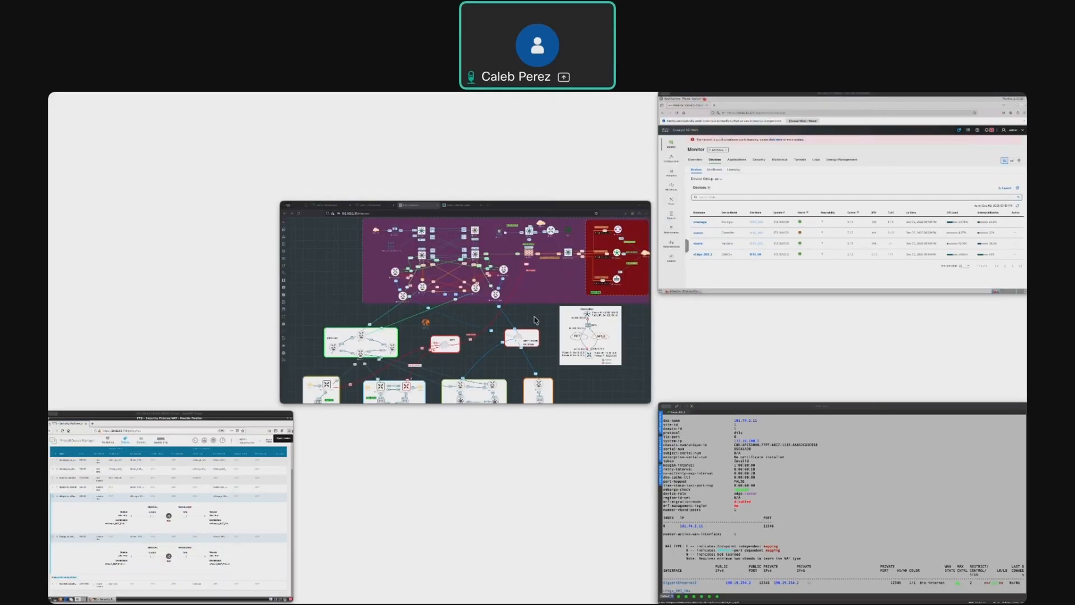
left_click(722, 246)
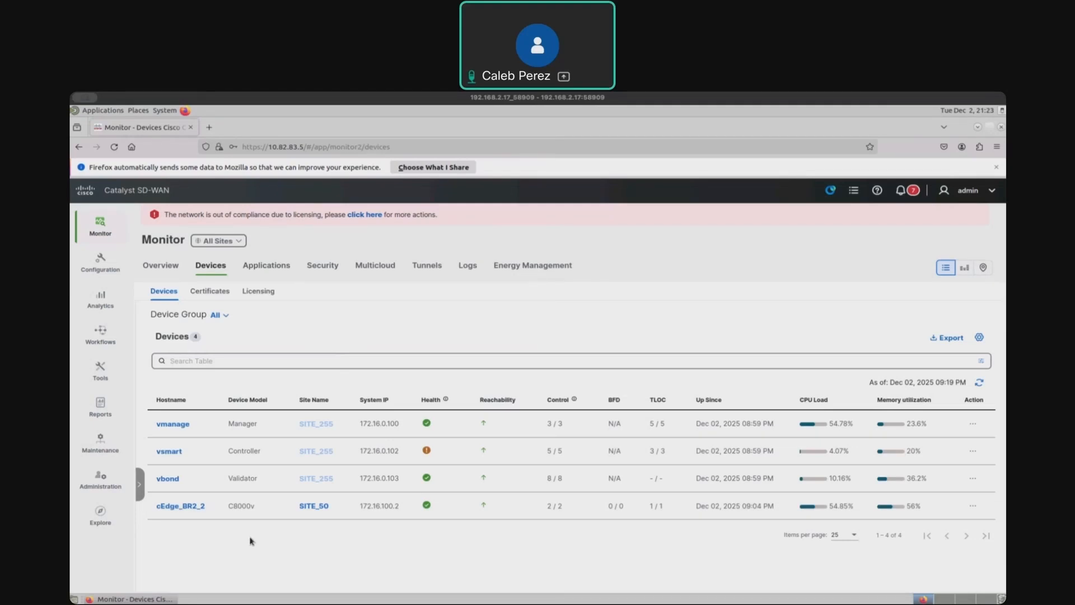
double_click(194, 510)
left_click(485, 520)
key("super+Tab")
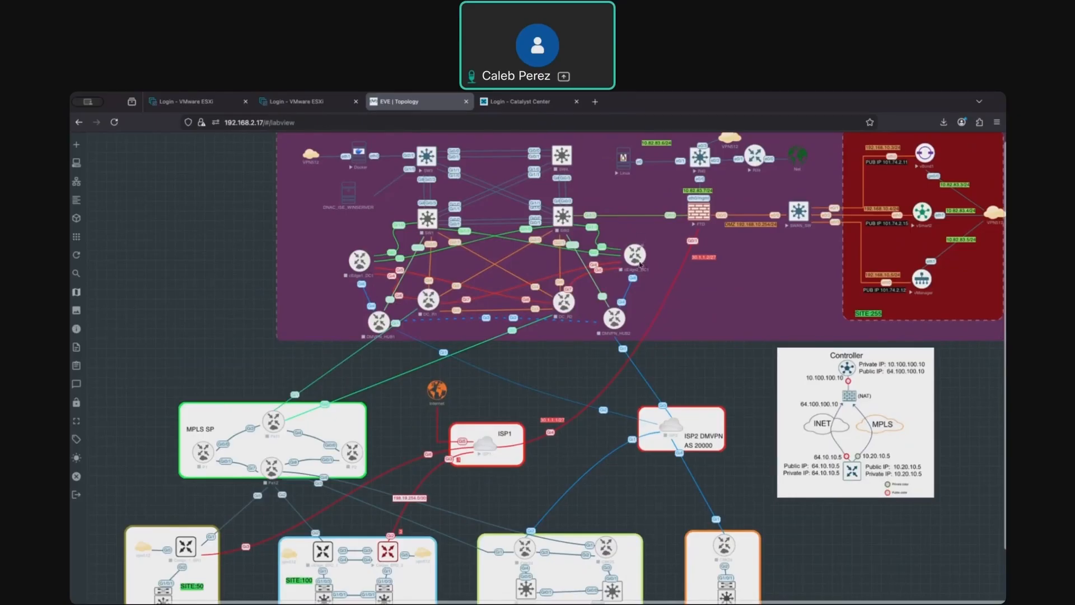
scroll(625, 261, "up", 2)
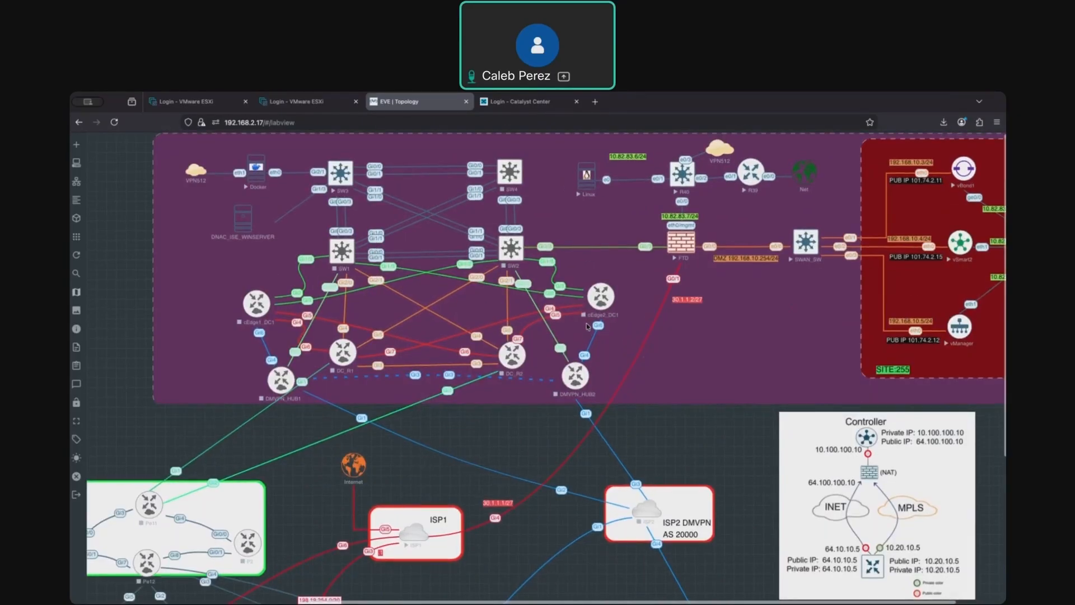
scroll(593, 336, "down", 2)
scroll(616, 354, "up", 2)
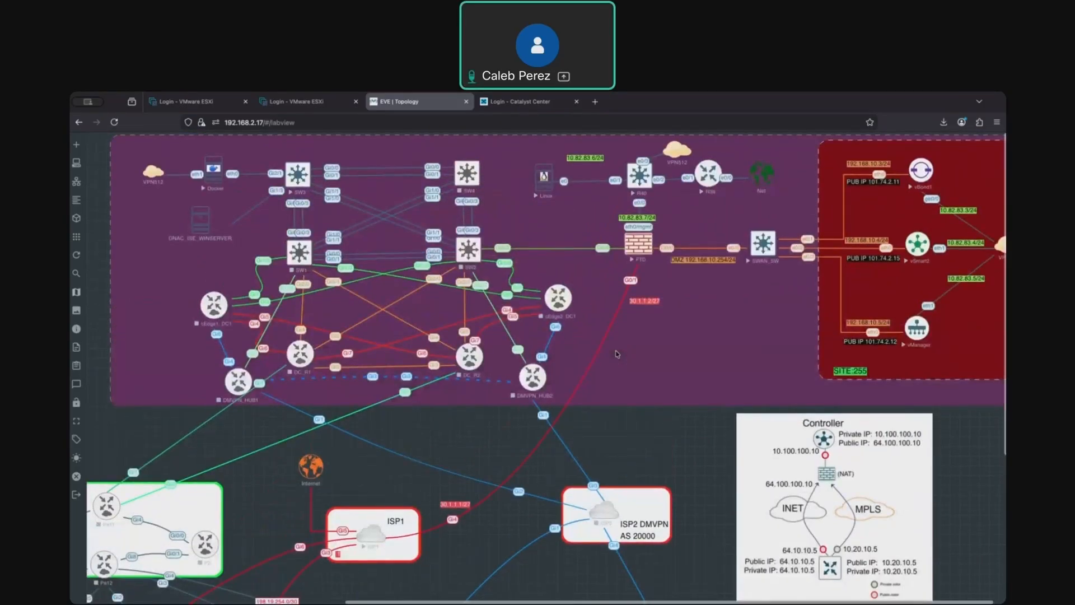